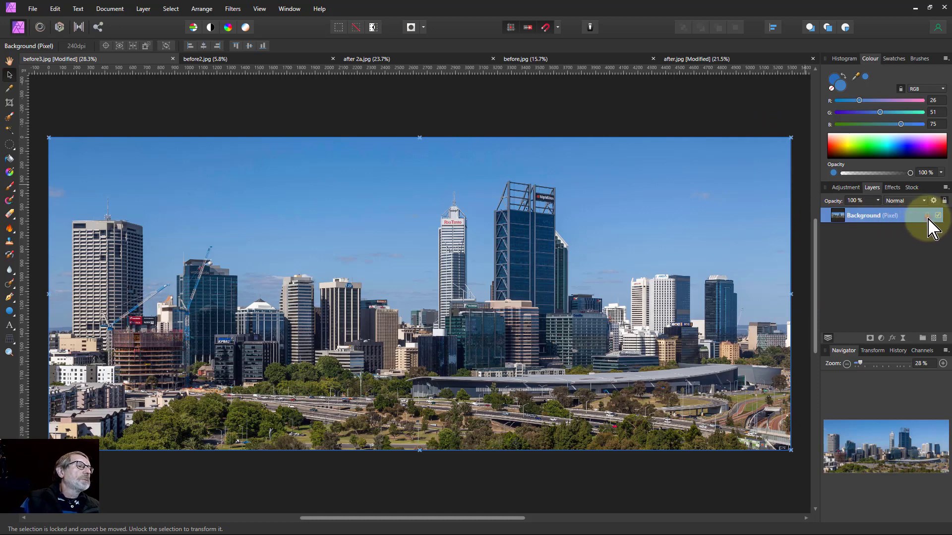
# - Unlock the Background layer of the Perth skyline photo and enter crop mode
pyautogui.click(927, 217)
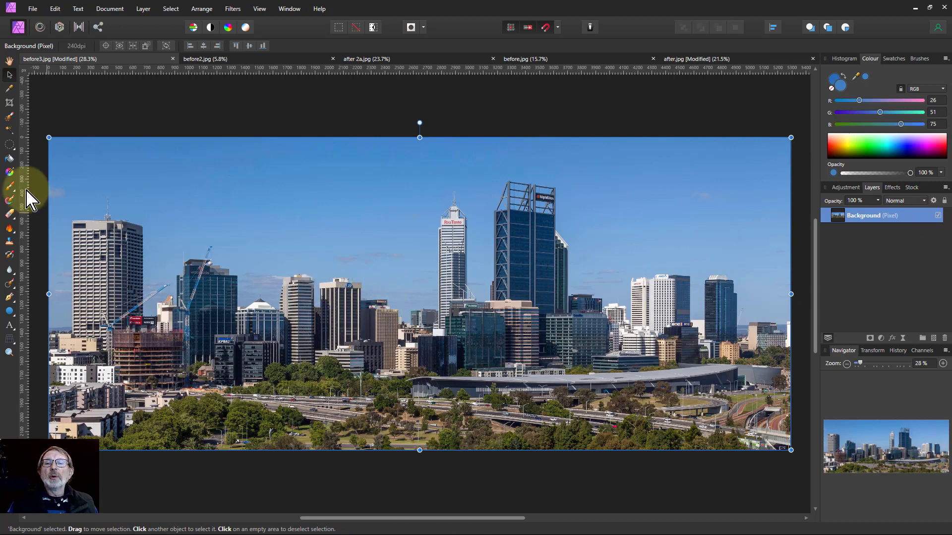
pyautogui.click(9, 102)
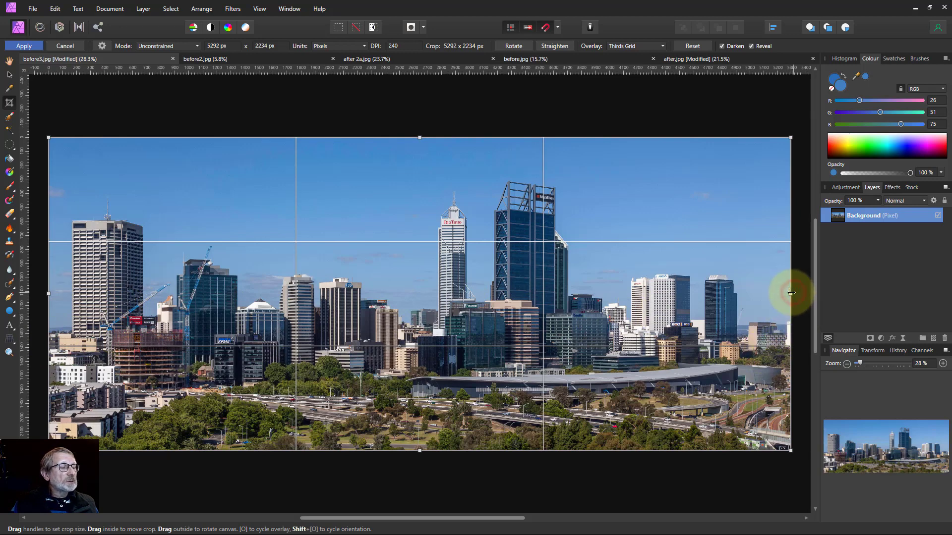
# - Crop the right edge to 5250 px and place a horizontal guide at the horizon, about 1380 px
pyautogui.moveTo(791, 294); pyautogui.dragTo(788, 293)
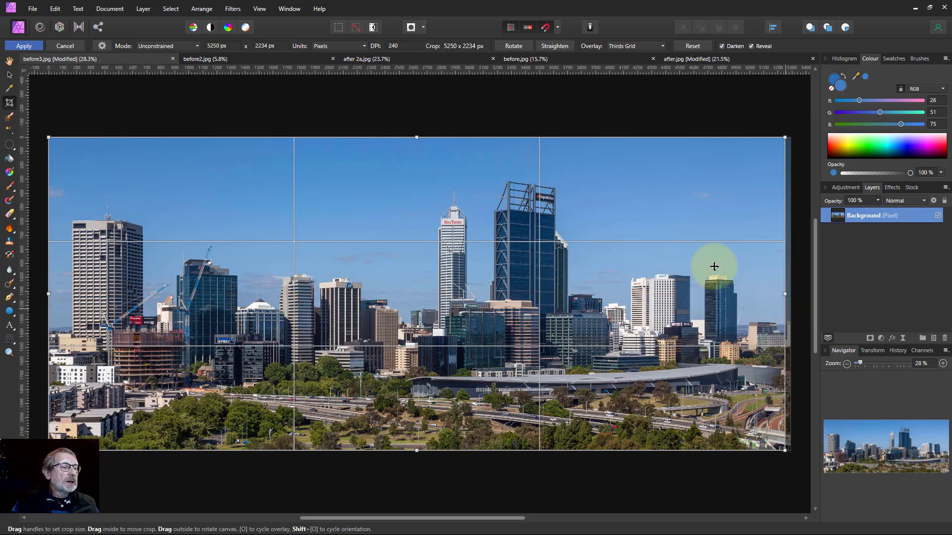
pyautogui.click(24, 45)
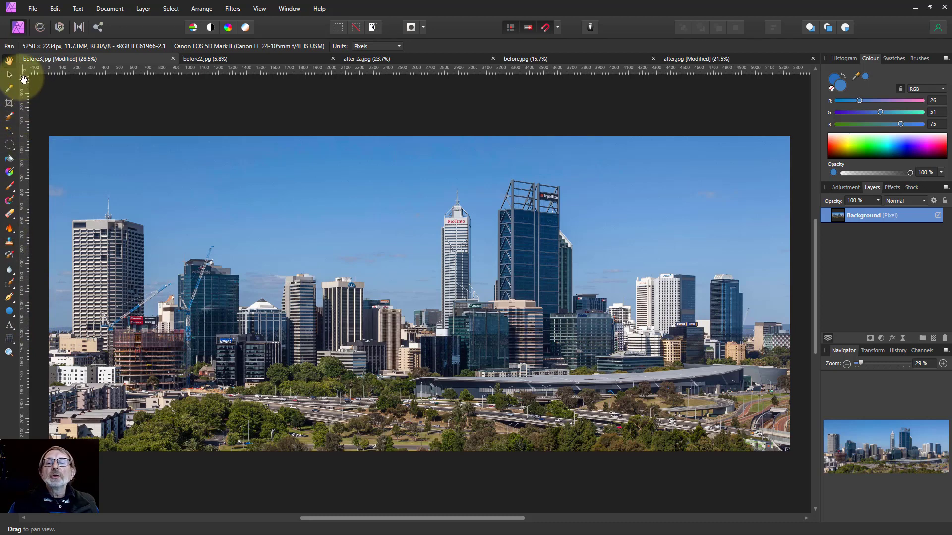
pyautogui.click(9, 75)
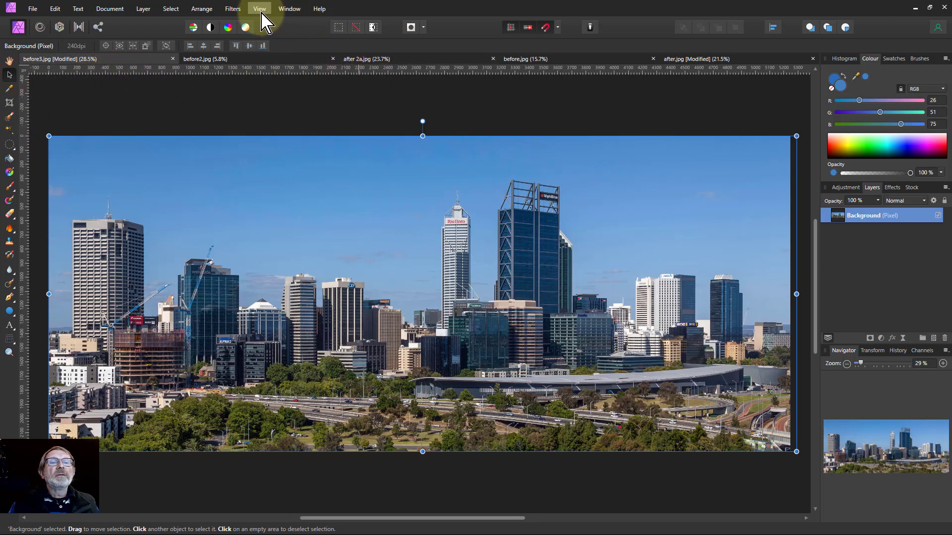
pyautogui.moveTo(407, 70); pyautogui.dragTo(469, 330)
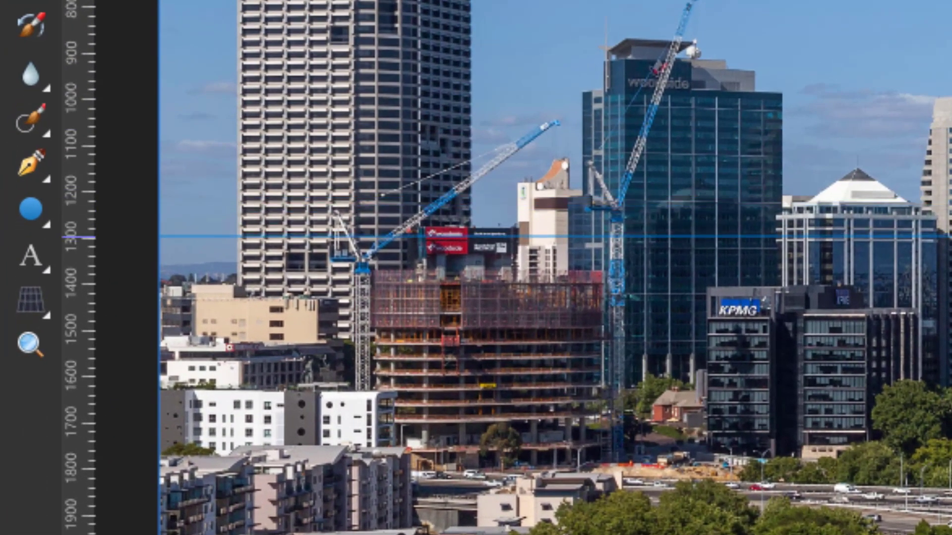
pyautogui.moveTo(469, 237); pyautogui.dragTo(468, 266)
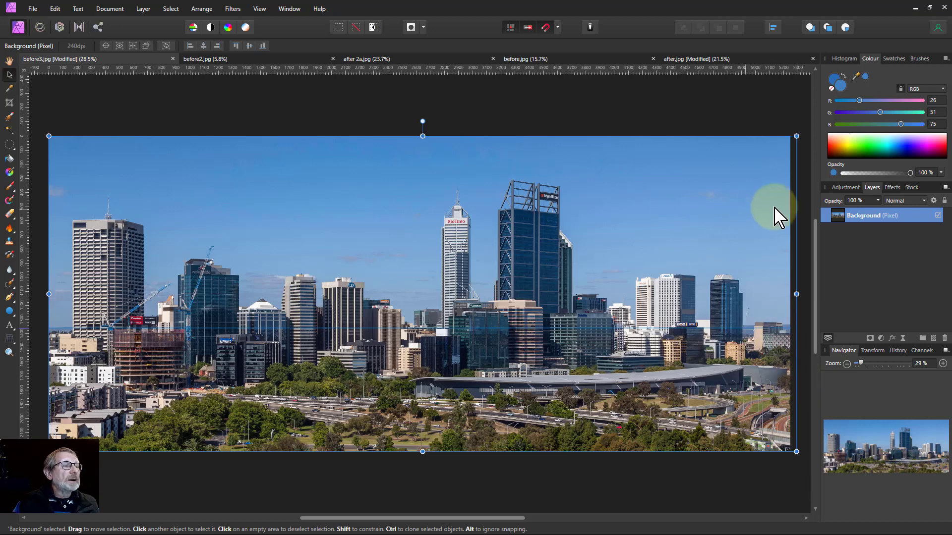
# - Flatten the image and apply a perspective warp pulling the bottom-right corner down
pyautogui.click(110, 8)
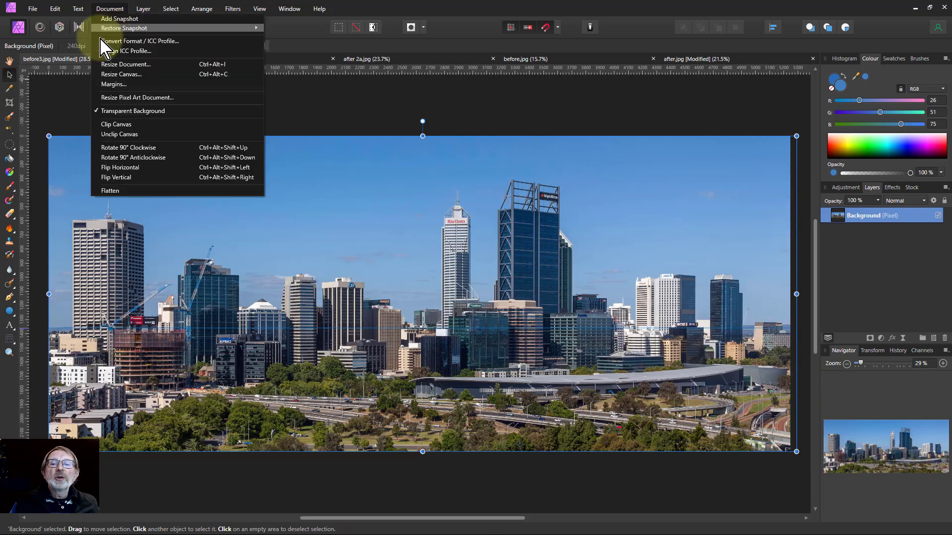
pyautogui.click(111, 190)
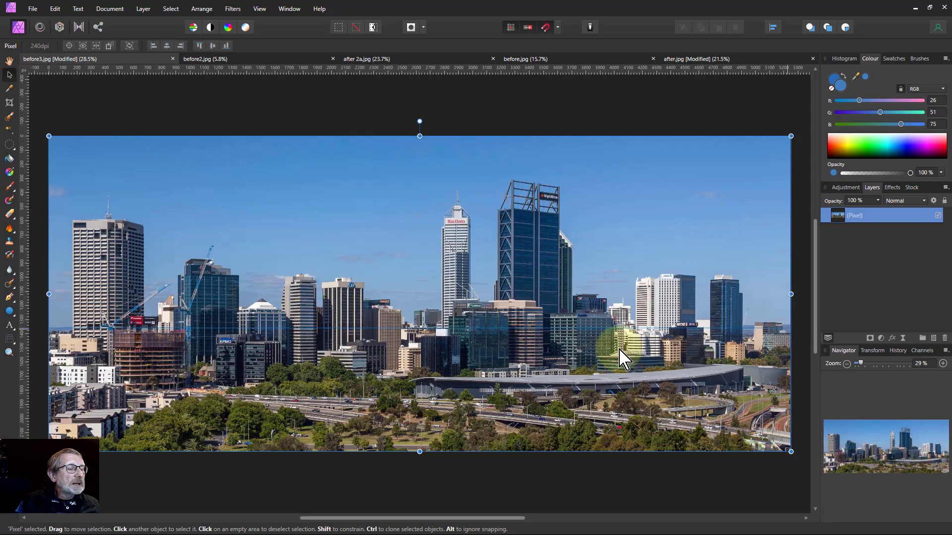
pyautogui.click(8, 347)
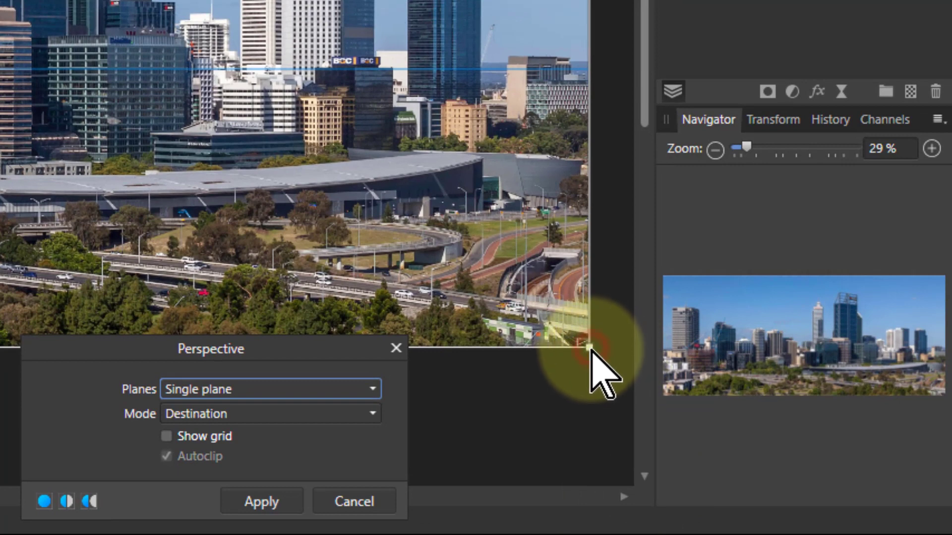
pyautogui.moveTo(590, 348); pyautogui.dragTo(591, 363)
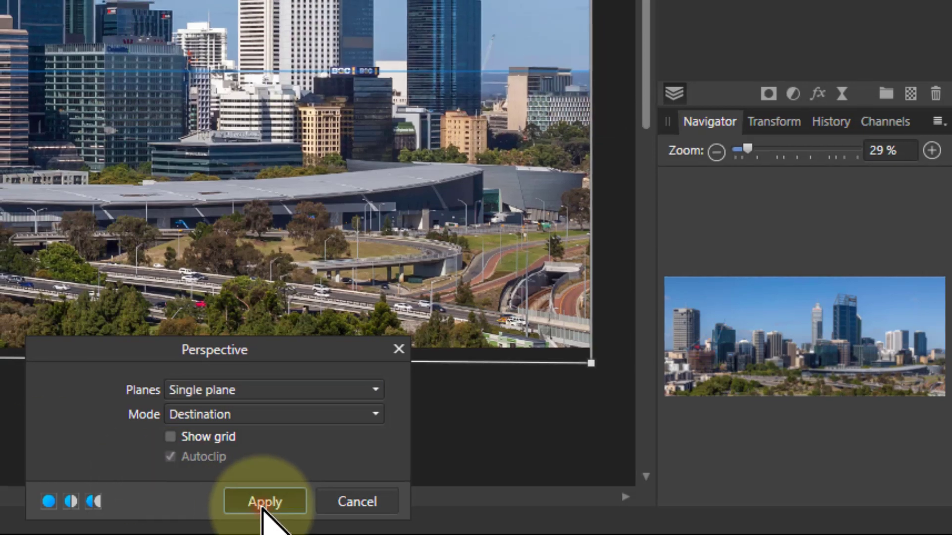
pyautogui.click(264, 505)
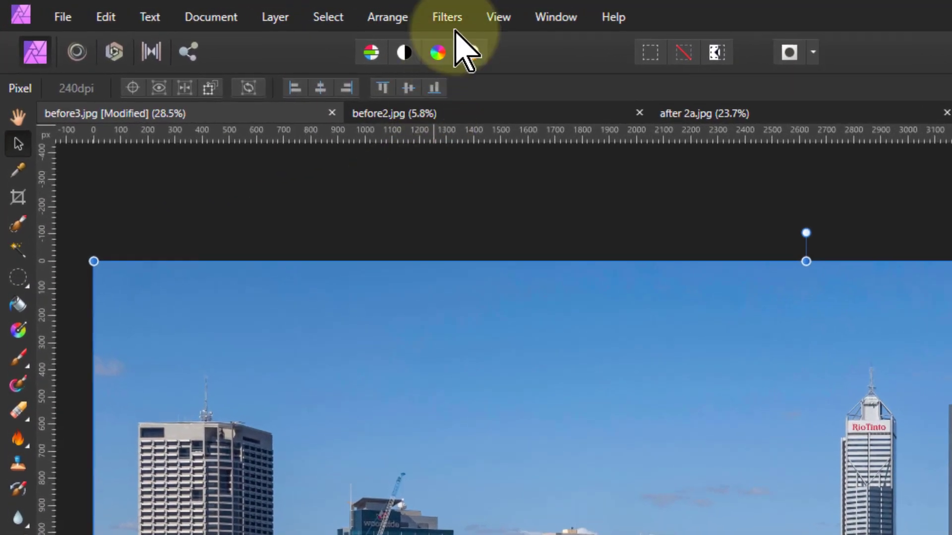
# - Apply the Affine filter with Offset X 16% and Wrap extend mode
pyautogui.click(448, 19)
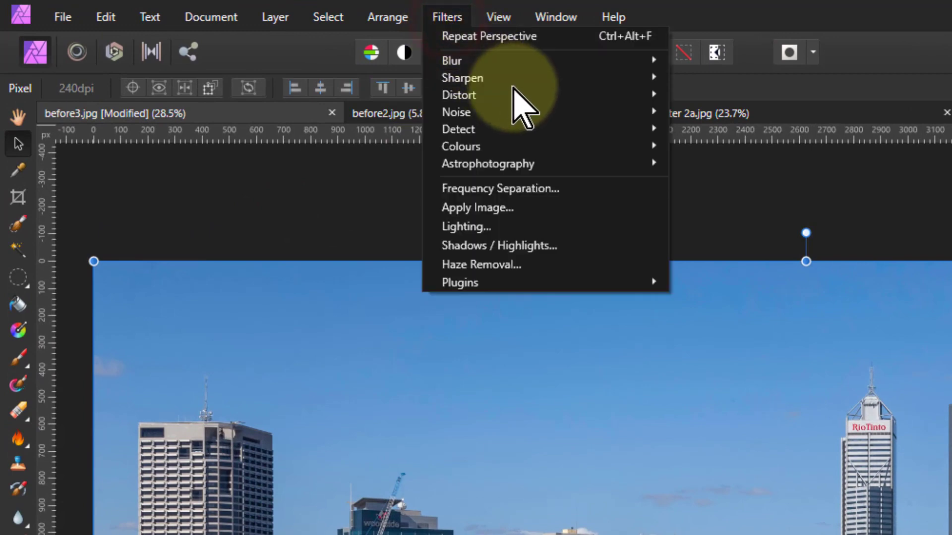
pyautogui.click(518, 95)
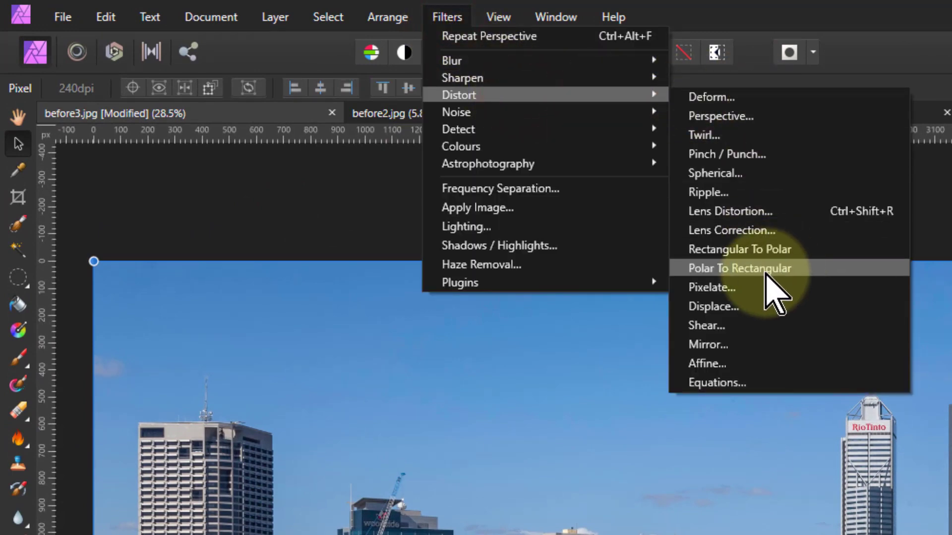
pyautogui.click(703, 362)
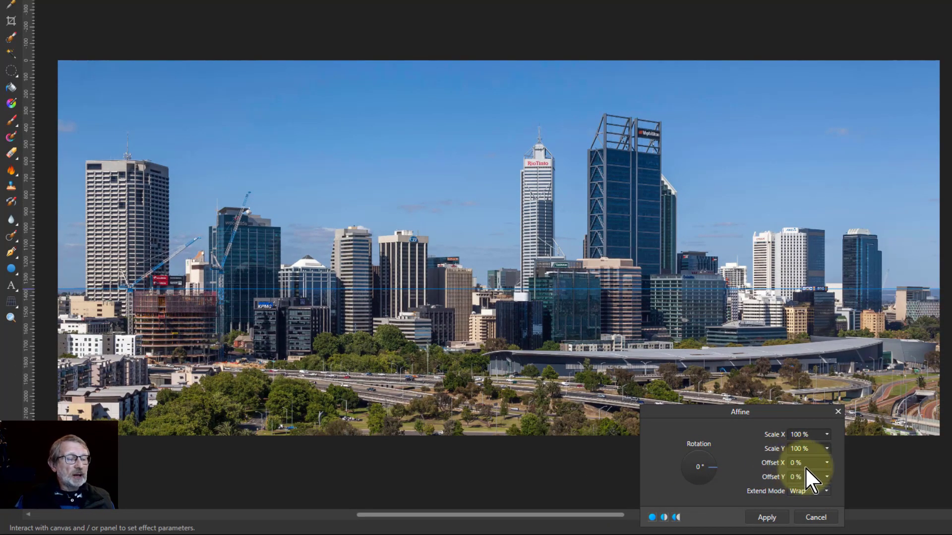
pyautogui.scroll(9, 804, 465)
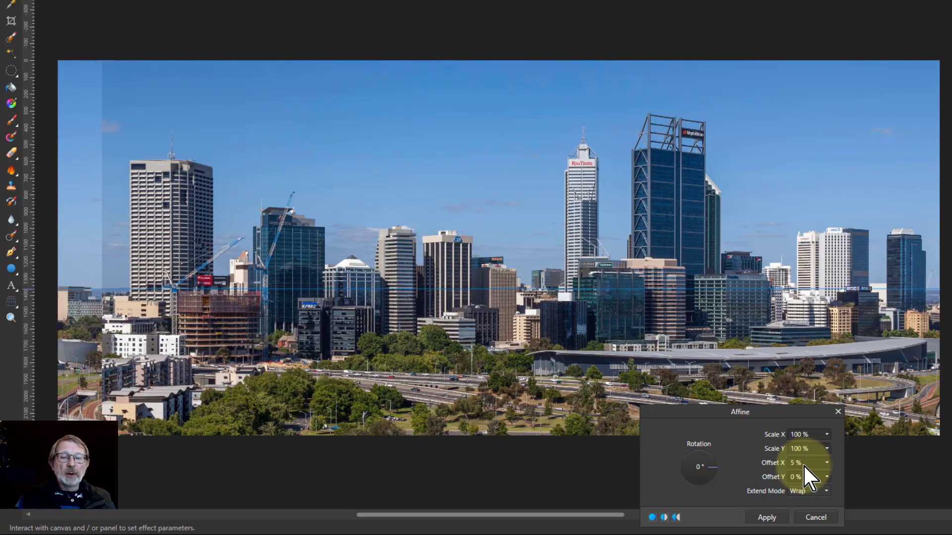
pyautogui.scroll(6, 803, 465)
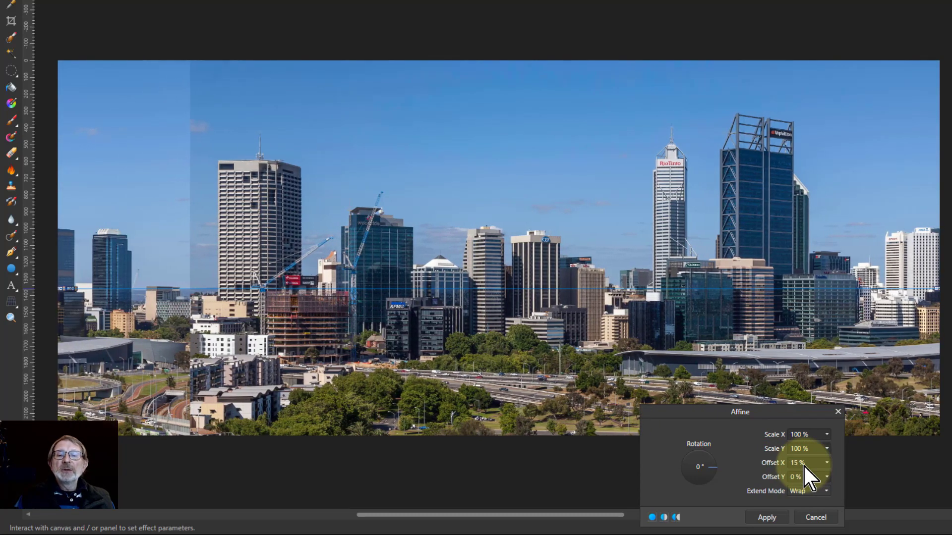
pyautogui.scroll(1, 803, 465)
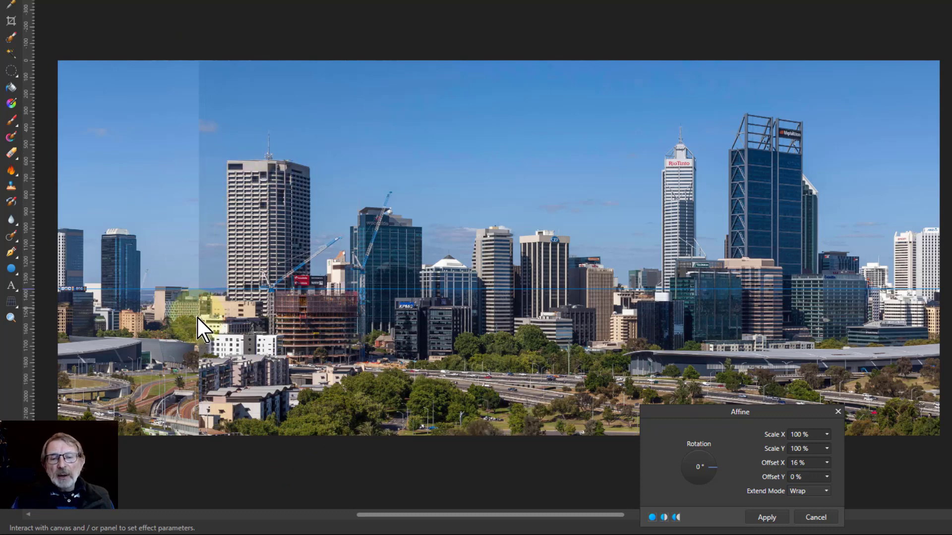
pyautogui.click(767, 516)
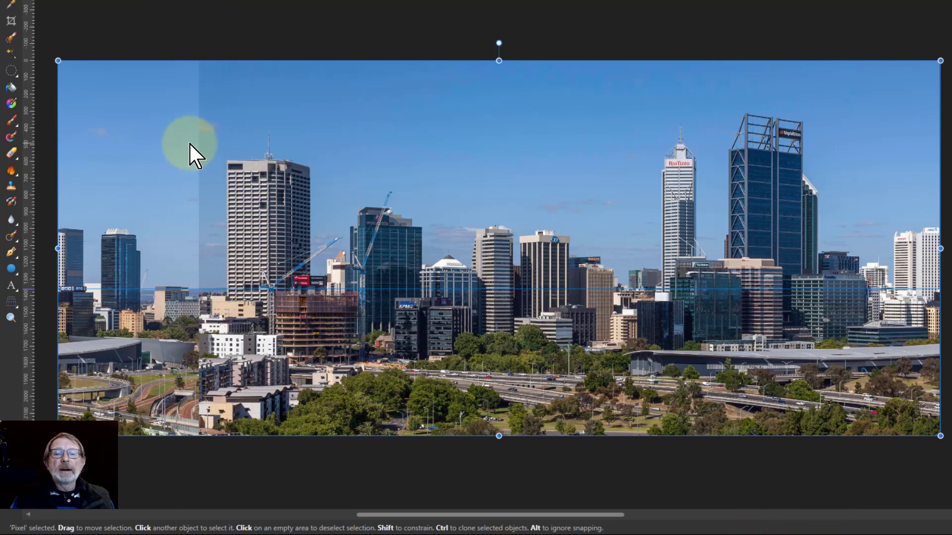
# - Brush-select the left sky strip around the seam, including the nearby tower tops
pyautogui.click(11, 36)
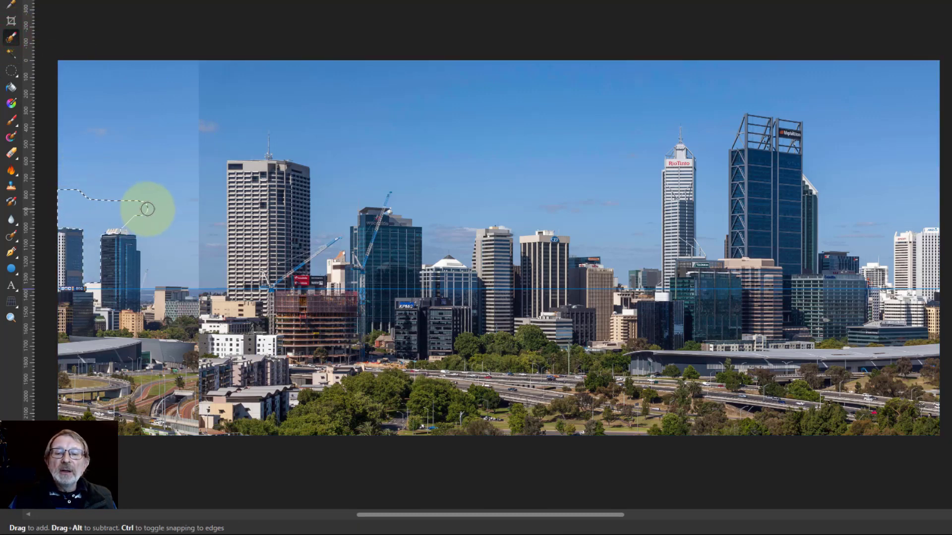
pyautogui.moveTo(147, 209)
pyautogui.mouseDown()
pyautogui.moveTo(198, 251)
pyautogui.moveTo(187, 259)
pyautogui.moveTo(213, 132)
pyautogui.moveTo(306, 134)
pyautogui.moveTo(100, 83)
pyautogui.moveTo(130, 113)
pyautogui.moveTo(205, 238)
pyautogui.mouseUp()
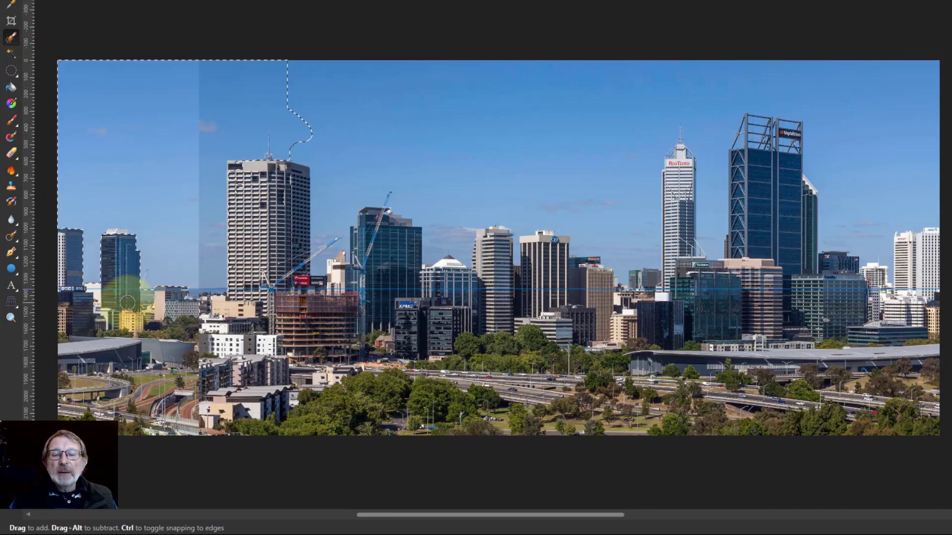
pyautogui.moveTo(128, 302)
pyautogui.mouseDown()
pyautogui.moveTo(185, 328)
pyautogui.moveTo(202, 306)
pyautogui.mouseUp()
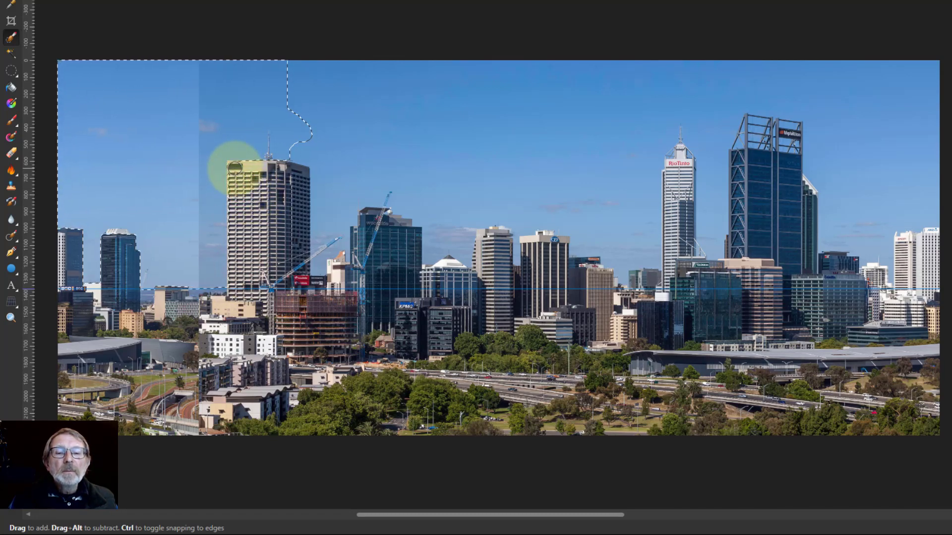
pyautogui.moveTo(235, 167); pyautogui.dragTo(238, 168)
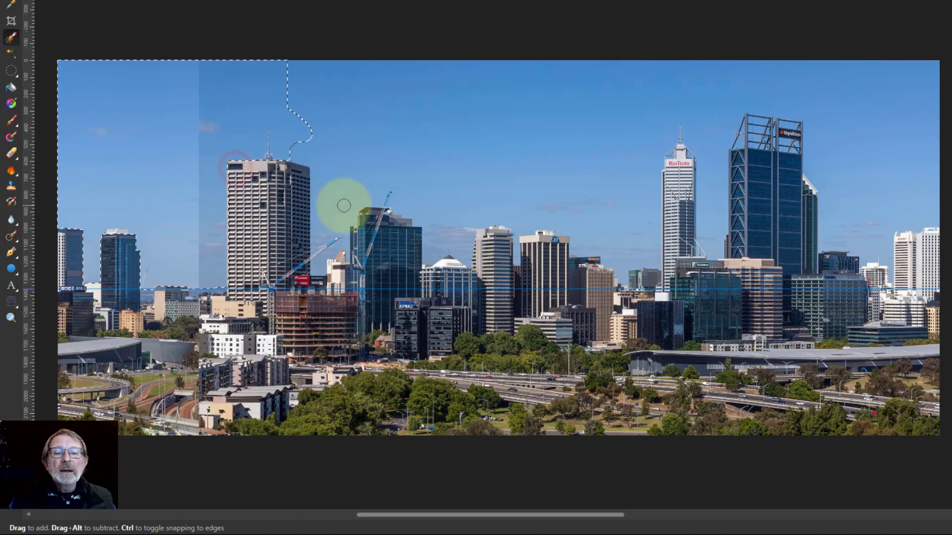
pyautogui.moveTo(101, 218)
pyautogui.mouseDown()
pyautogui.moveTo(175, 275)
pyautogui.moveTo(122, 236)
pyautogui.mouseUp()
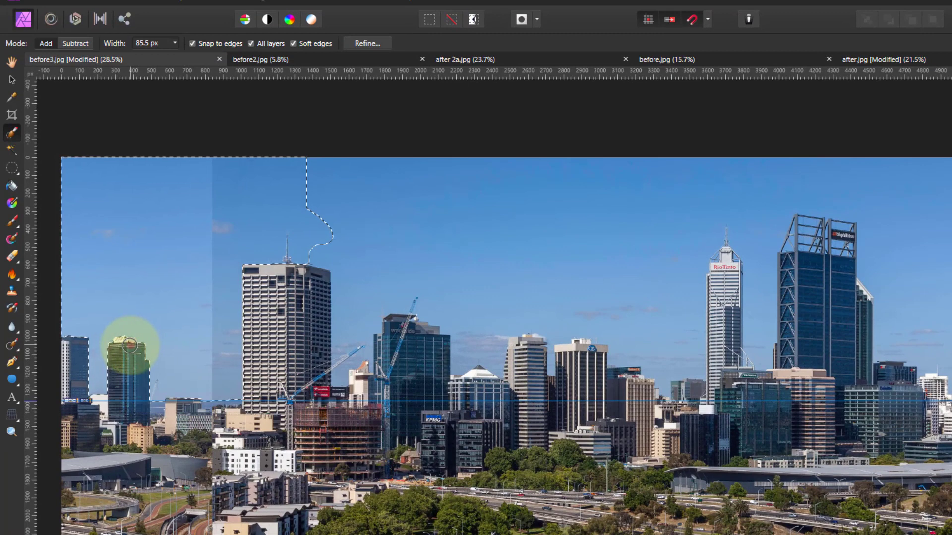
pyautogui.moveTo(130, 346); pyautogui.dragTo(117, 366)
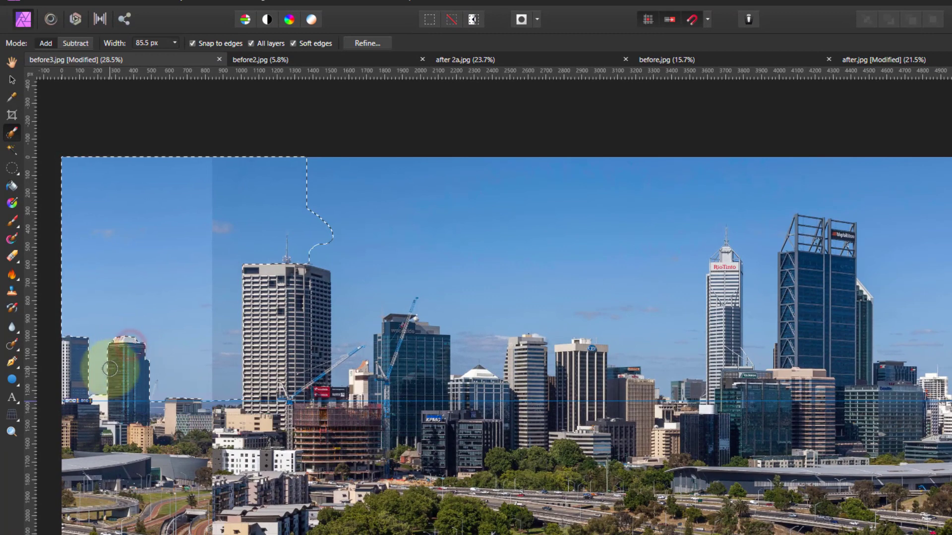
# - Dismiss Refine Selection unchanged and enlarge the selection brush to 294 px
pyautogui.click(367, 43)
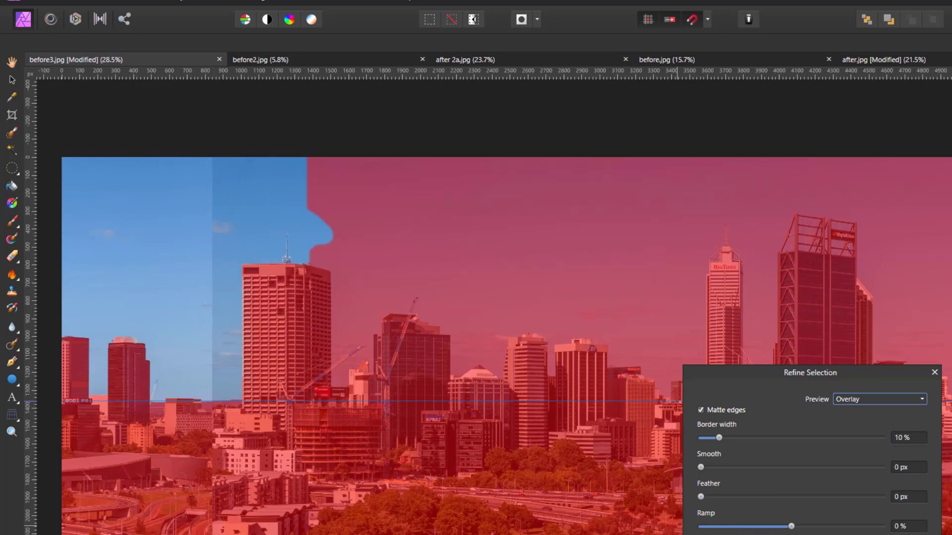
pyautogui.press('Return')
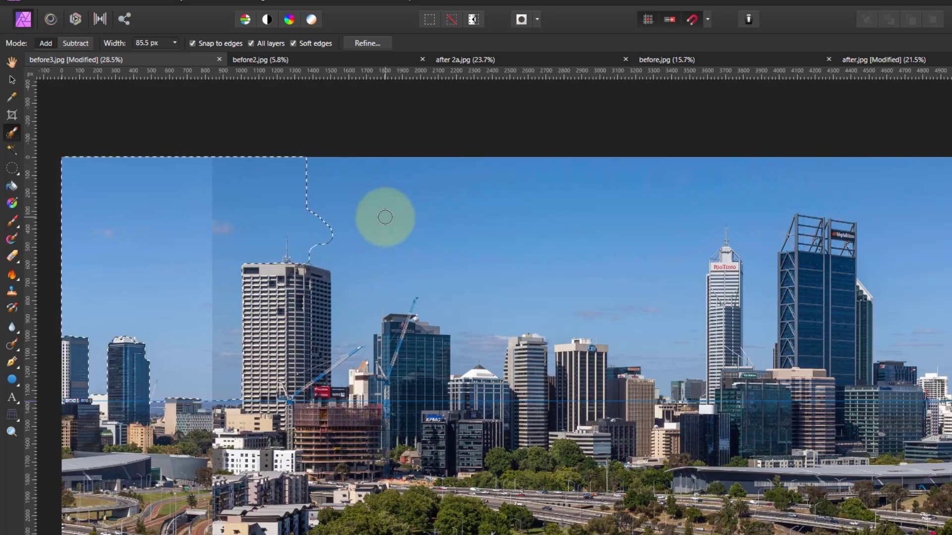
pyautogui.press(']')
pyautogui.press(']')
pyautogui.press(']')
pyautogui.press(']')
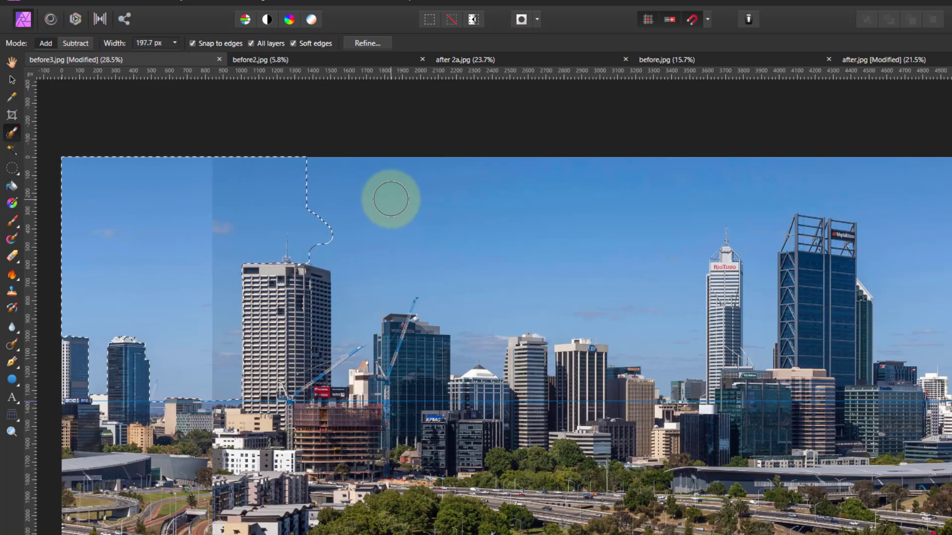
pyautogui.press(']')
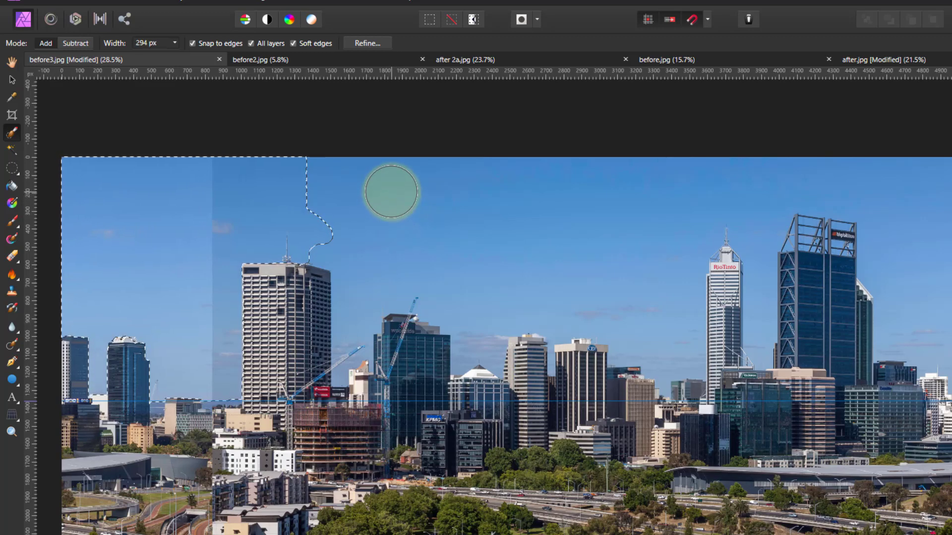
# - Clone matching sky over the mismatched patch beside the tall tower
pyautogui.click(13, 292)
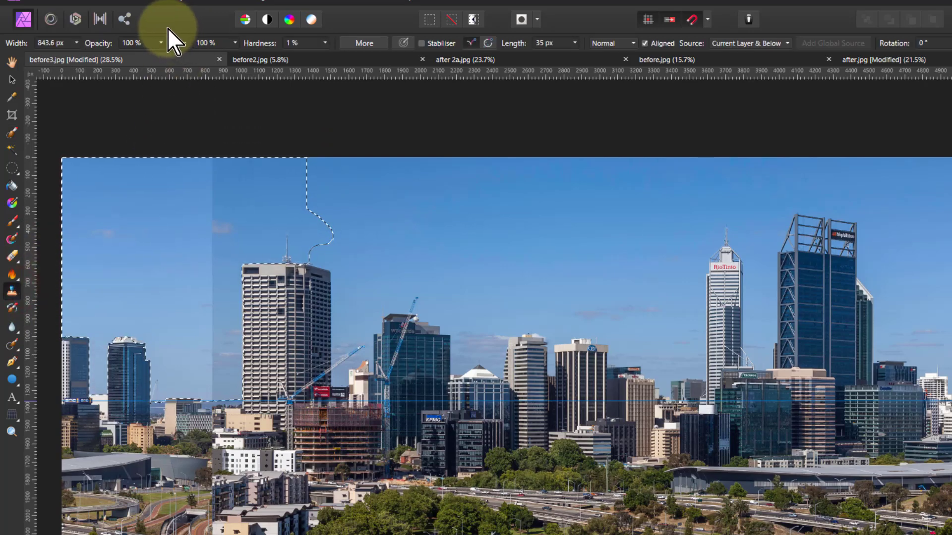
pyautogui.click(326, 43)
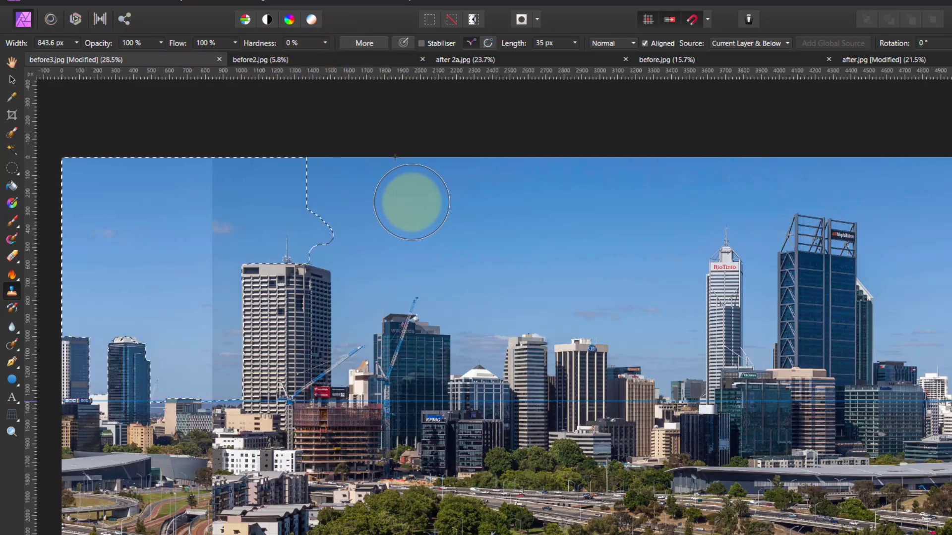
pyautogui.press('[')
pyautogui.press('[')
pyautogui.press('[')
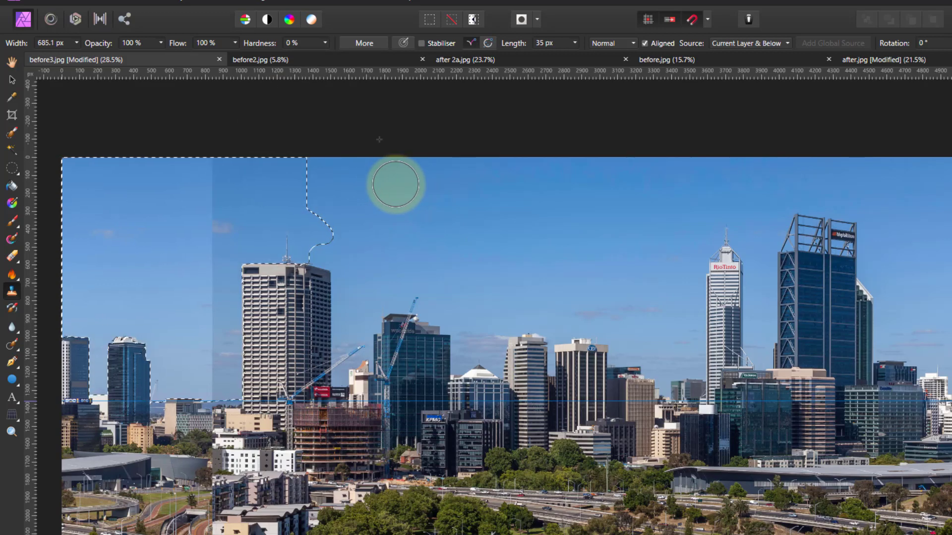
pyautogui.keyDown('alt'); pyautogui.click(400, 185); pyautogui.keyUp('alt')
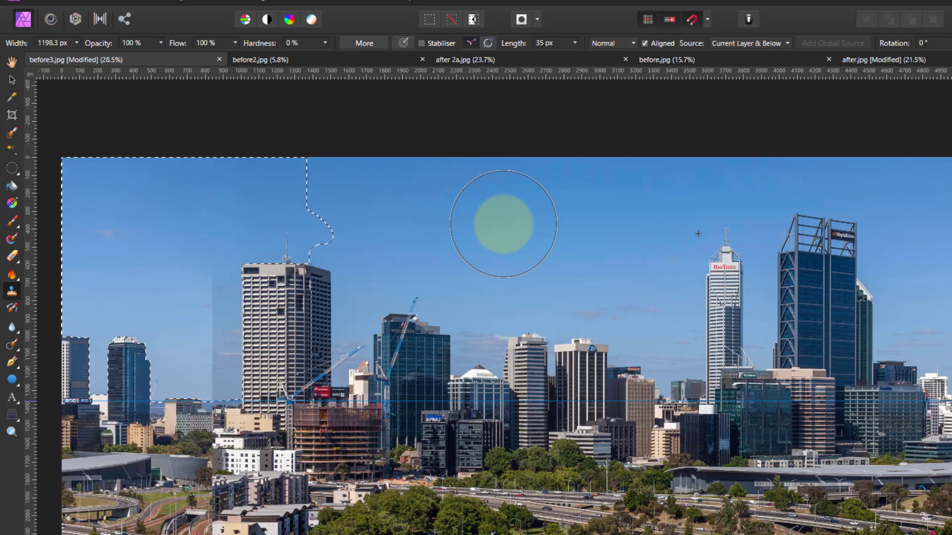
pyautogui.press('[')
pyautogui.press('[')
pyautogui.press('[')
pyautogui.press('[')
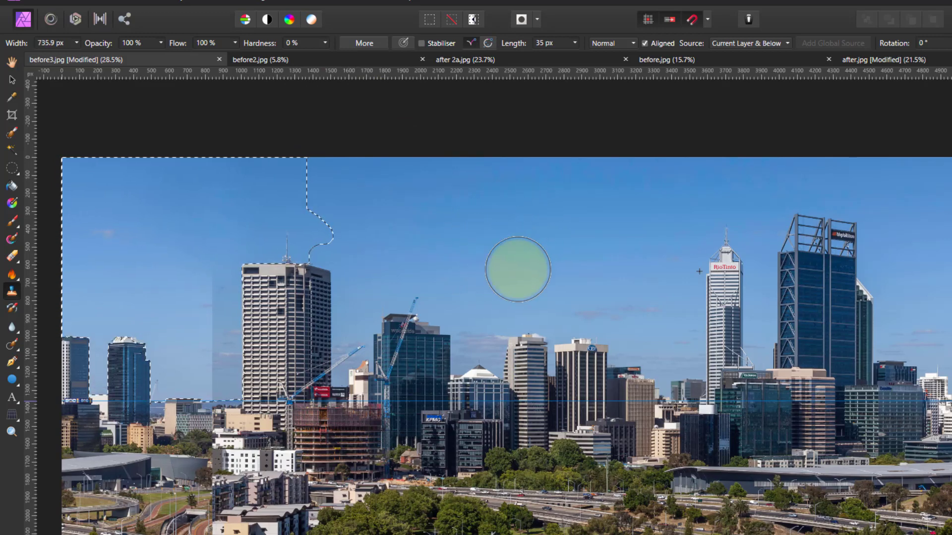
pyautogui.press(']')
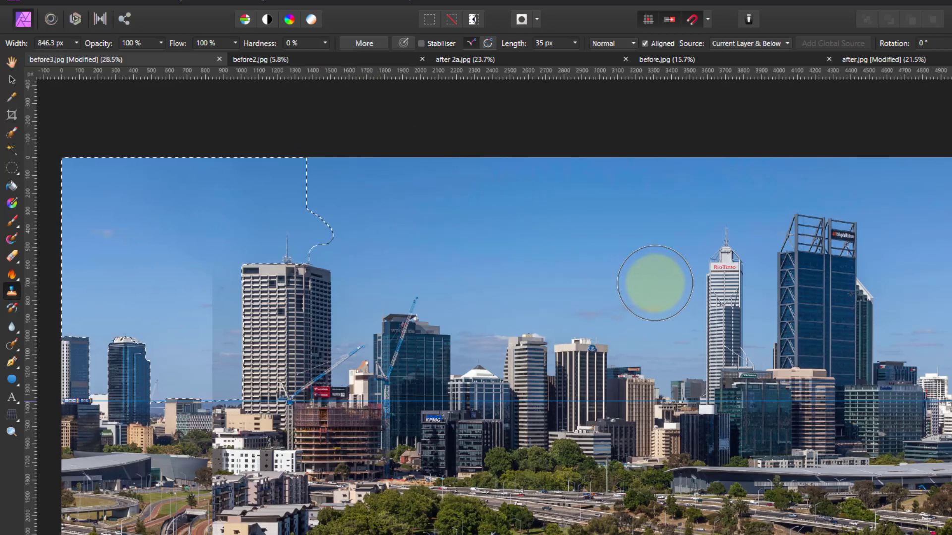
pyautogui.keyDown('alt'); pyautogui.click(655, 283); pyautogui.keyUp('alt')
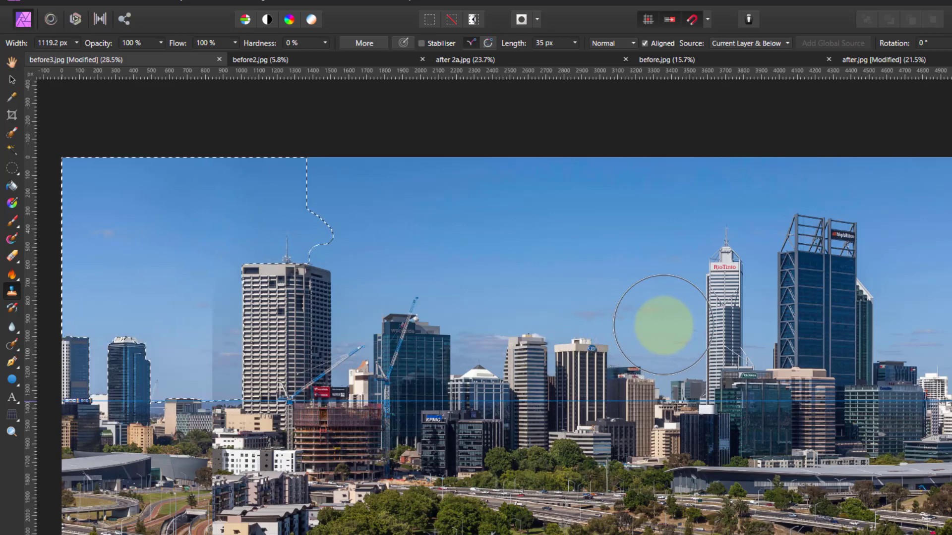
pyautogui.press('[')
pyautogui.press('[')
pyautogui.press('[')
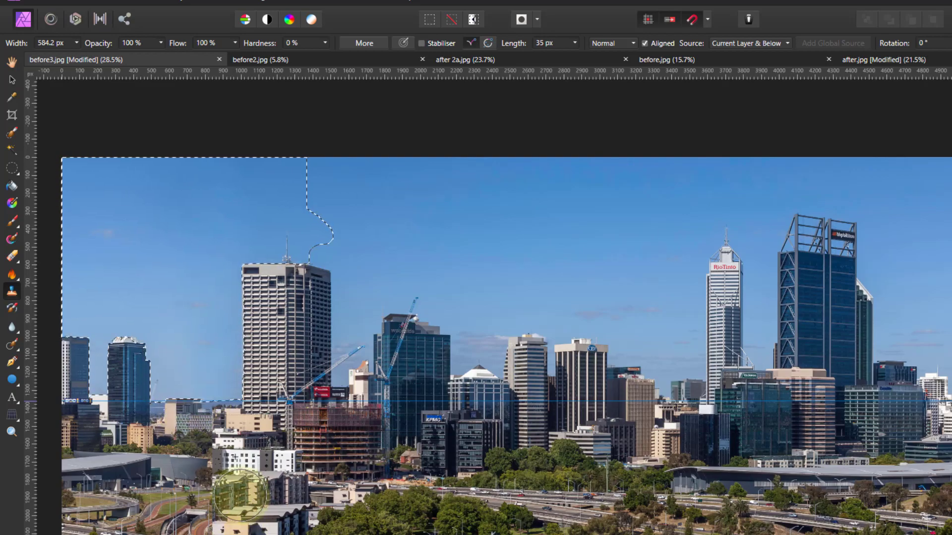
# - Blur along the vertical seam with the Blur Brush and fit the skyline in view
pyautogui.scroll(5, 206, 471)
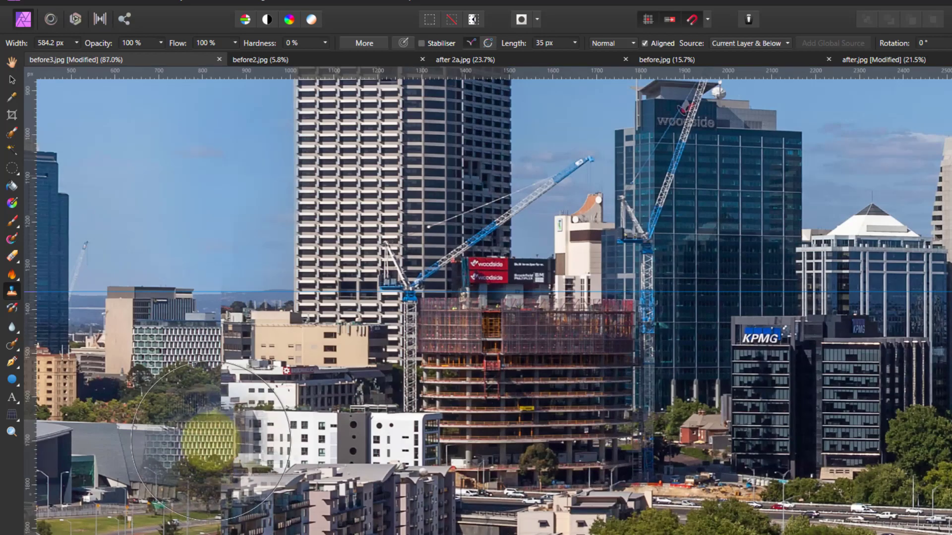
pyautogui.scroll(4, 181, 427)
pyautogui.scroll(-4, 181, 428)
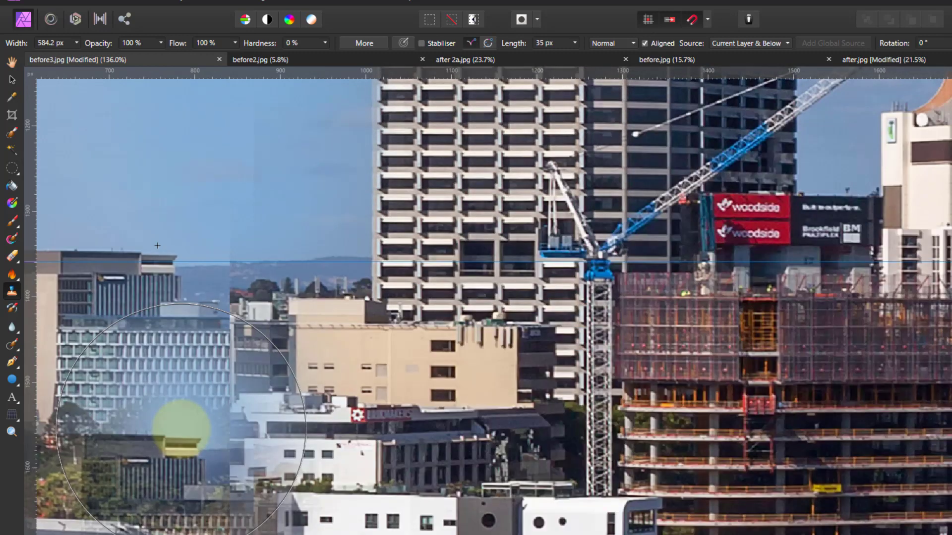
pyautogui.scroll(-2, 185, 419)
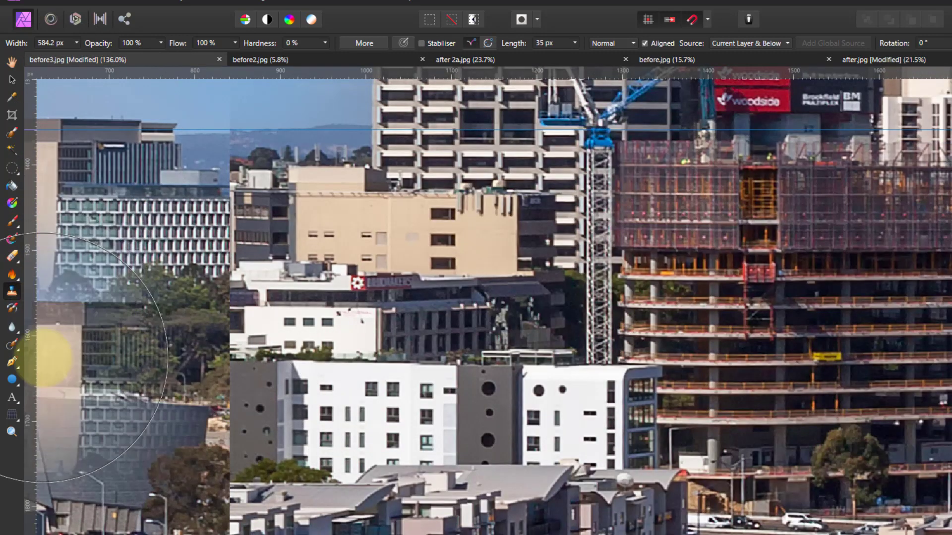
pyautogui.click(12, 328)
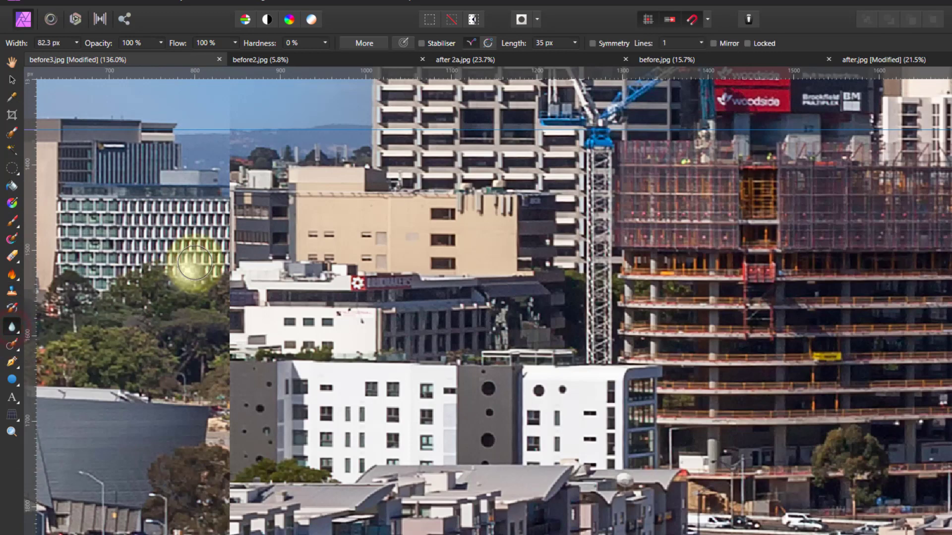
pyautogui.moveTo(231, 136); pyautogui.dragTo(237, 489)
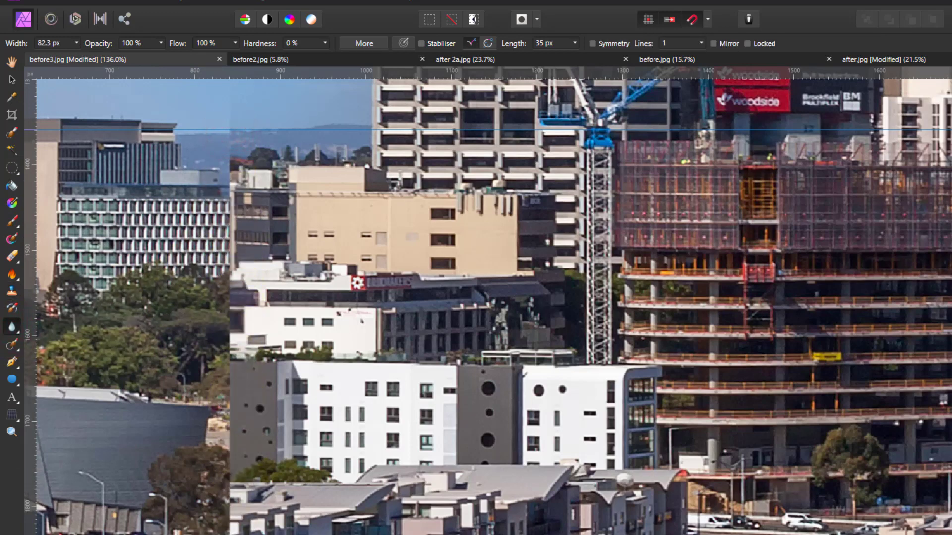
pyautogui.moveTo(223, 445)
pyautogui.mouseDown()
pyautogui.moveTo(223, 128)
pyautogui.moveTo(229, 235)
pyautogui.moveTo(229, 143)
pyautogui.mouseUp()
pyautogui.moveTo(230, 496)
pyautogui.mouseDown()
pyautogui.moveTo(232, 218)
pyautogui.moveTo(228, 503)
pyautogui.moveTo(200, 408)
pyautogui.moveTo(336, 191)
pyautogui.moveTo(329, 124)
pyautogui.moveTo(310, 123)
pyautogui.moveTo(332, 132)
pyautogui.mouseUp()
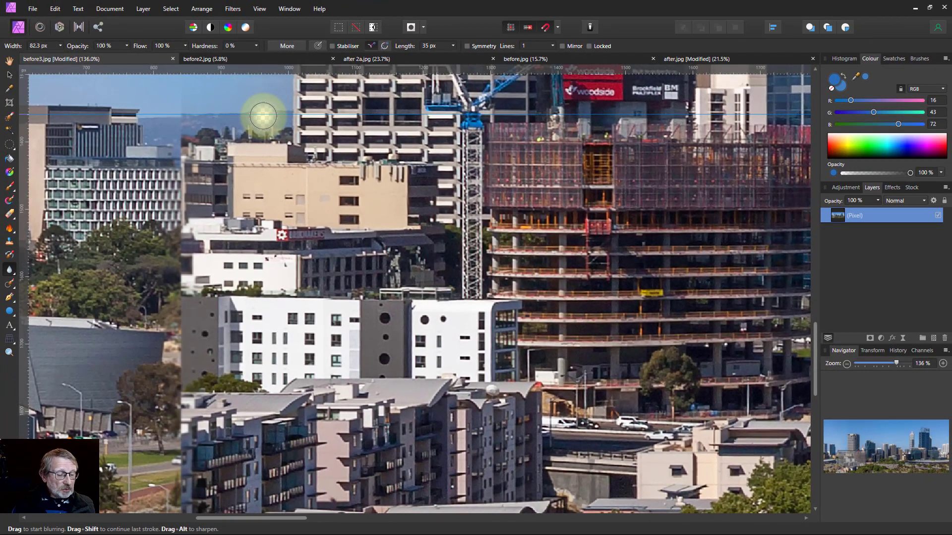
pyautogui.hotkey('ctrl', '0')
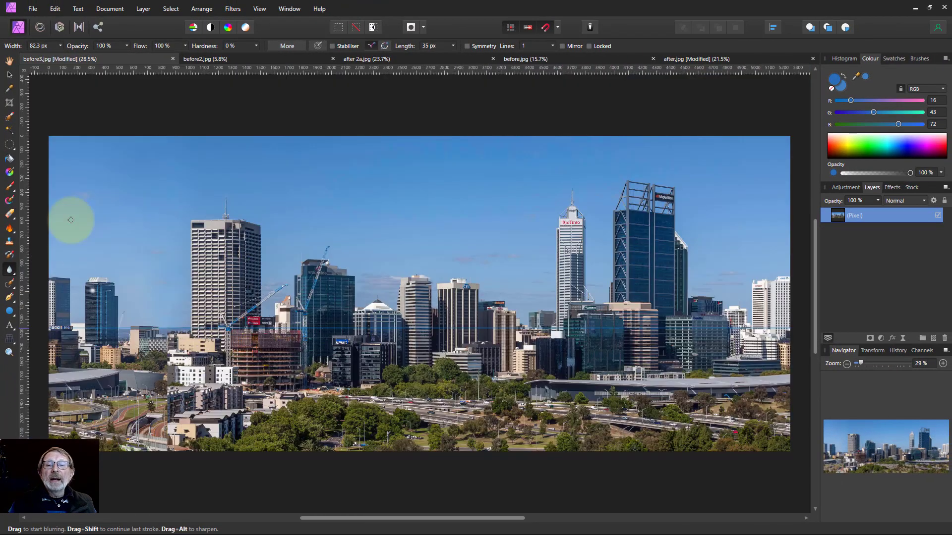
# - Remove the horizontal guide and apply Rectangular To Polar to wrap the skyline into a ring
pyautogui.click(9, 75)
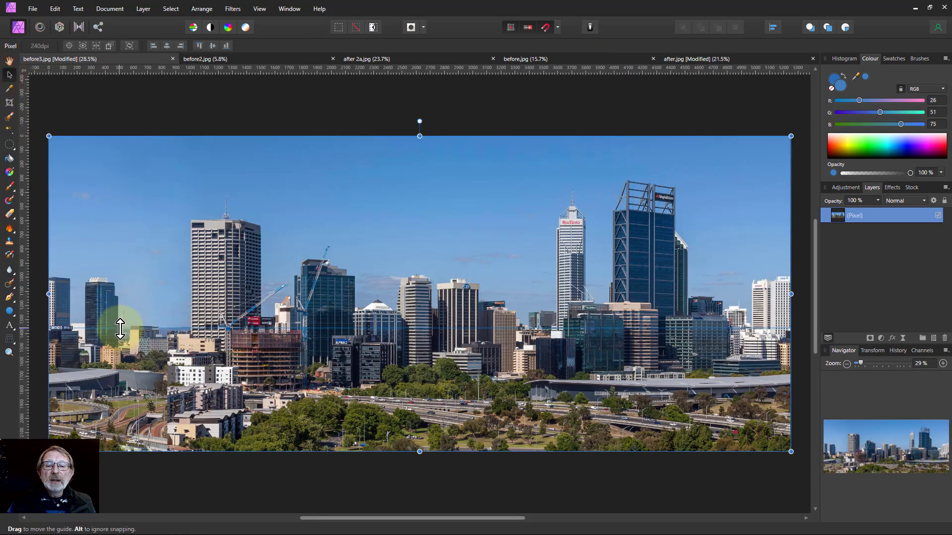
pyautogui.moveTo(120, 327); pyautogui.dragTo(118, 26)
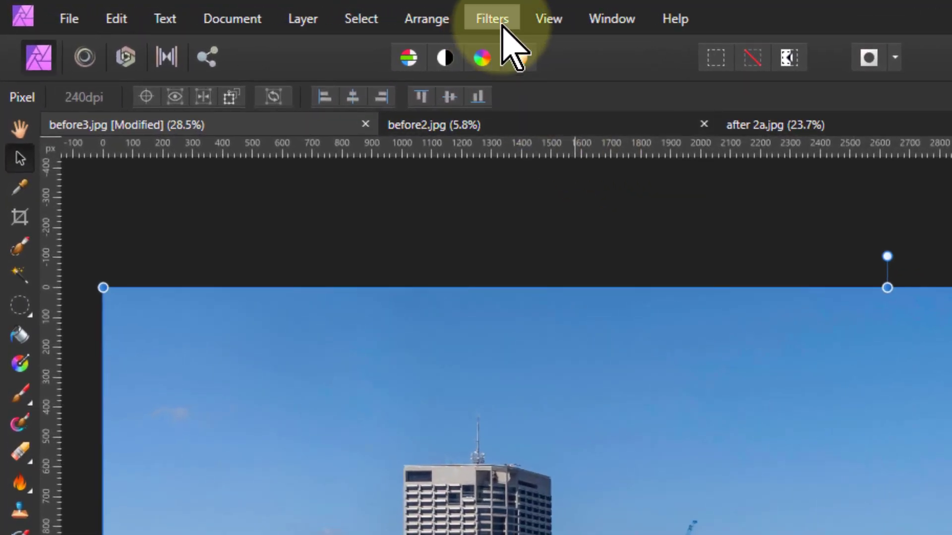
pyautogui.click(499, 24)
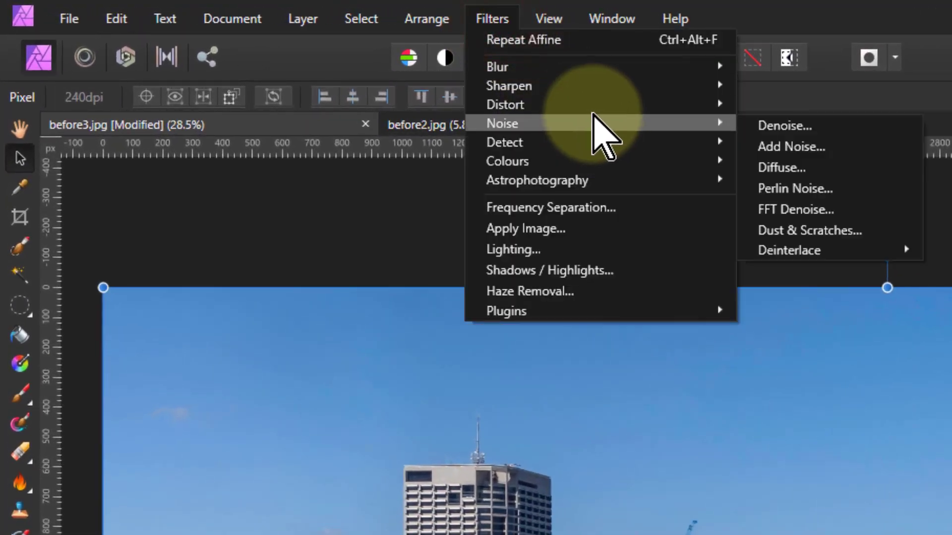
pyautogui.moveTo(597, 105)
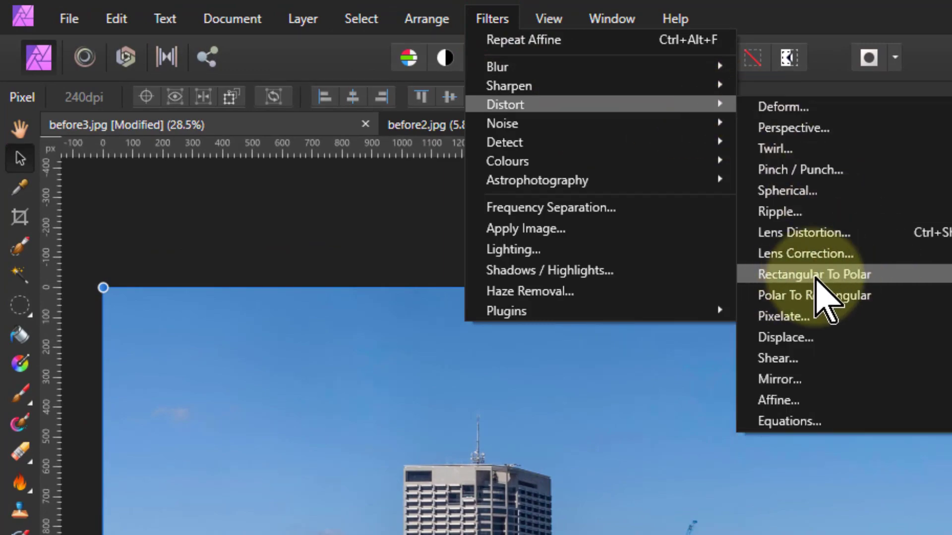
pyautogui.click(827, 276)
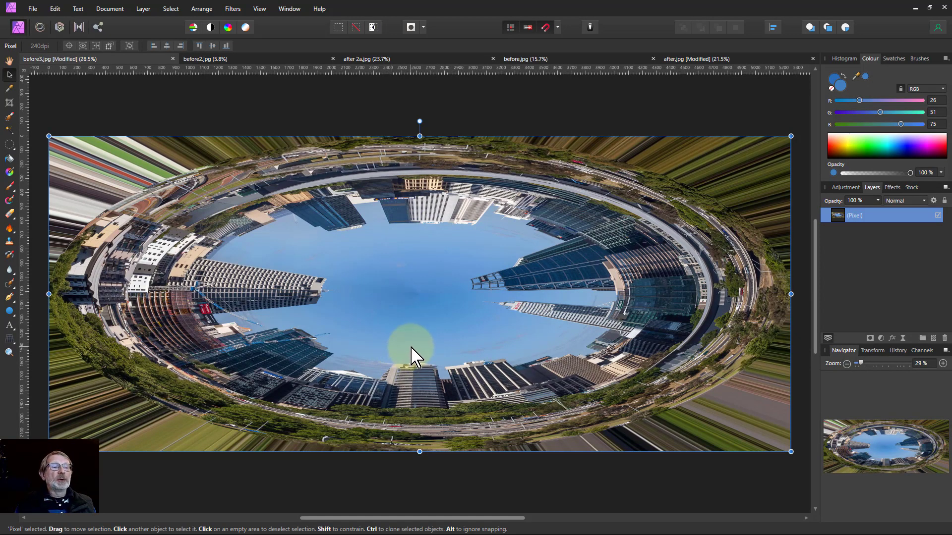
# - Undo the polar wrap, rotate the image 180°, and reapply Rectangular To Polar
pyautogui.hotkey('ctrl', 'z')
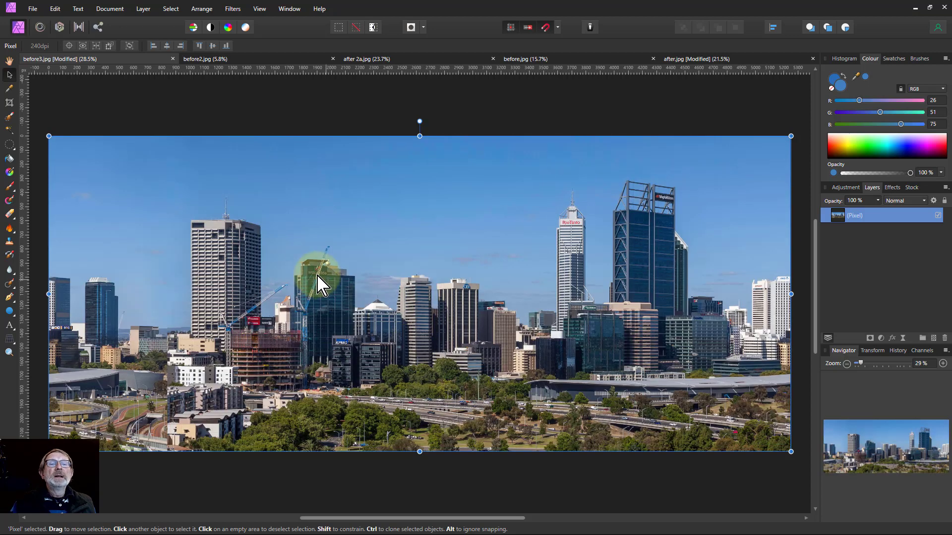
pyautogui.click(109, 9)
pyautogui.click(120, 149)
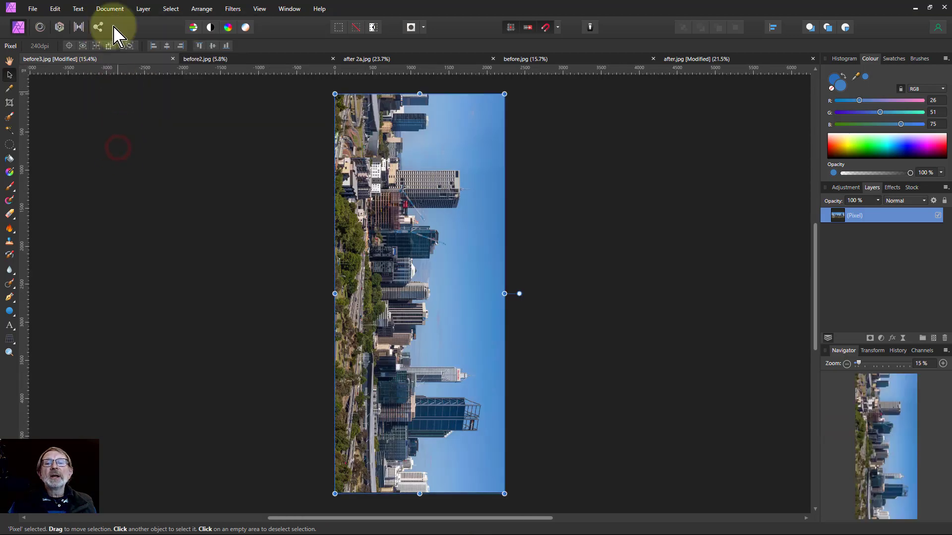
pyautogui.click(109, 9)
pyautogui.click(110, 148)
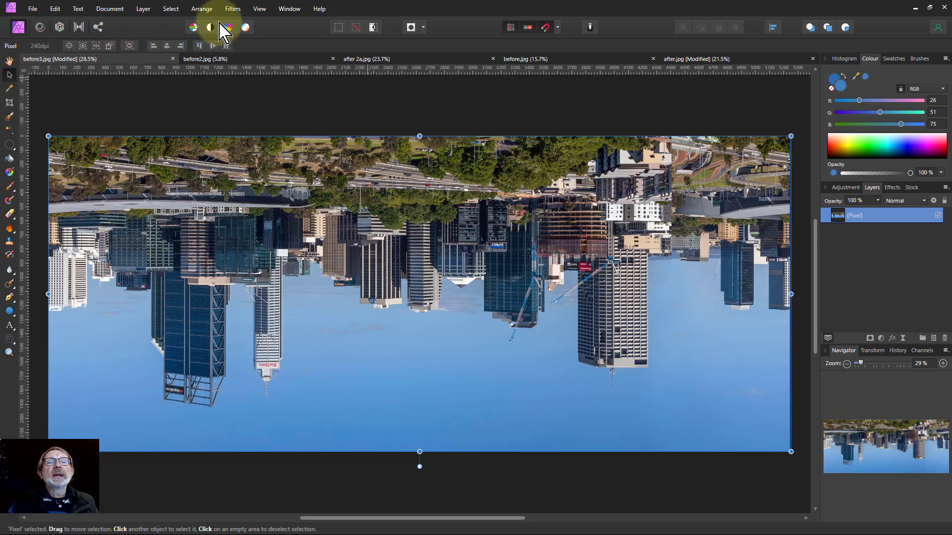
pyautogui.click(233, 8)
pyautogui.moveTo(275, 49)
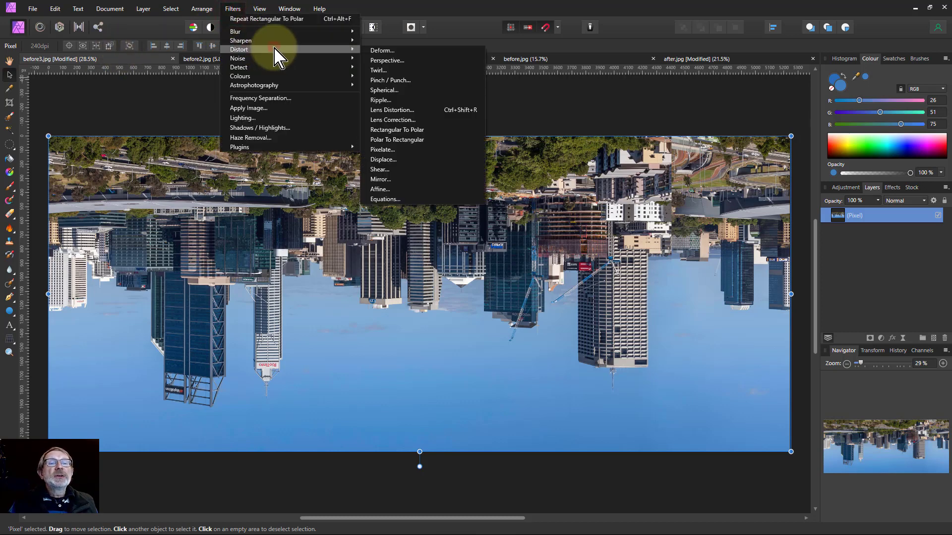
pyautogui.click(398, 130)
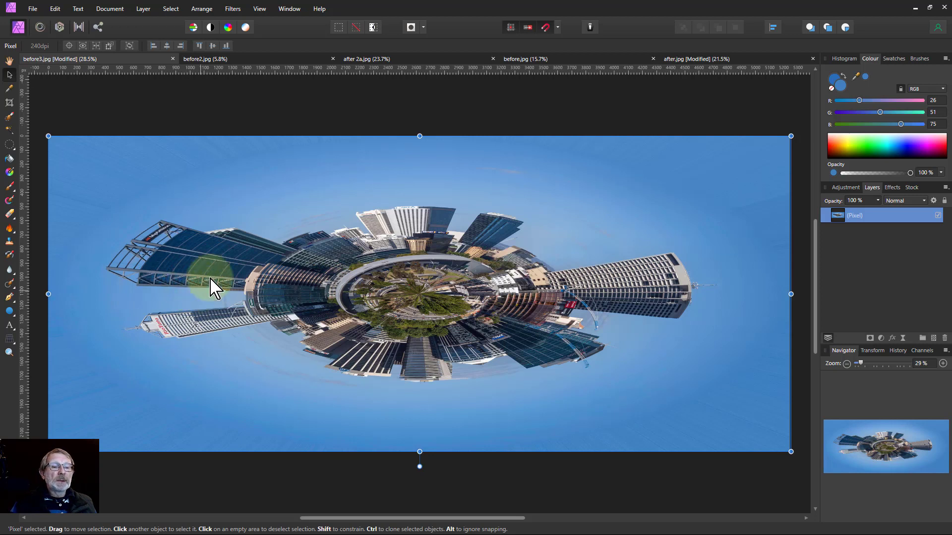
# - Draw a helper circle, squeeze the planet layer to its ~2367 px width, then delete the circle
pyautogui.click(9, 311)
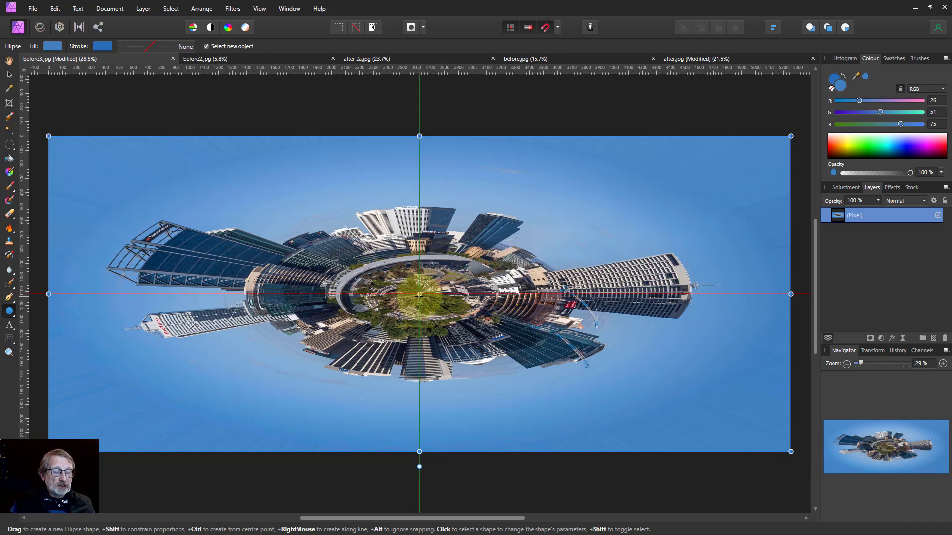
pyautogui.moveTo(420, 294)
pyautogui.mouseDown()
pyautogui.moveTo(555, 431)
pyautogui.moveTo(579, 435)
pyautogui.mouseUp()
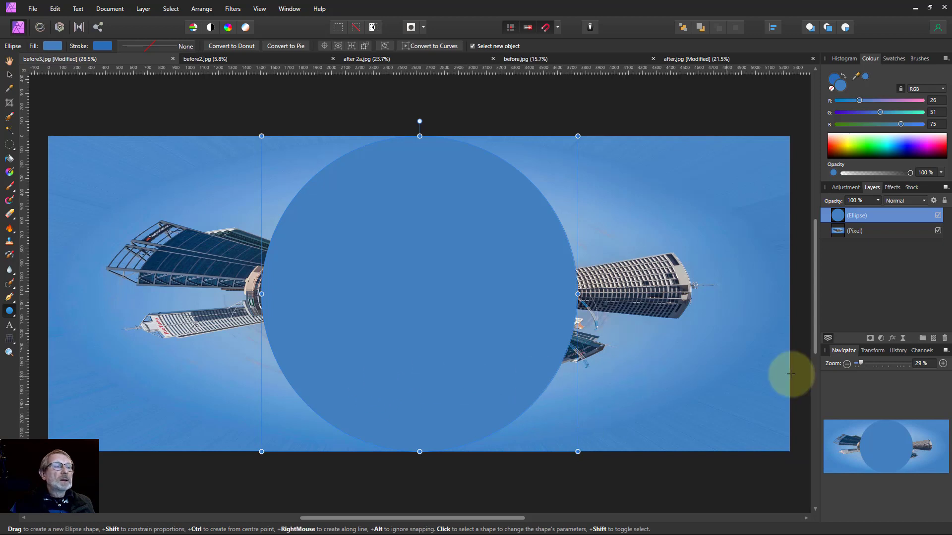
pyautogui.click(835, 232)
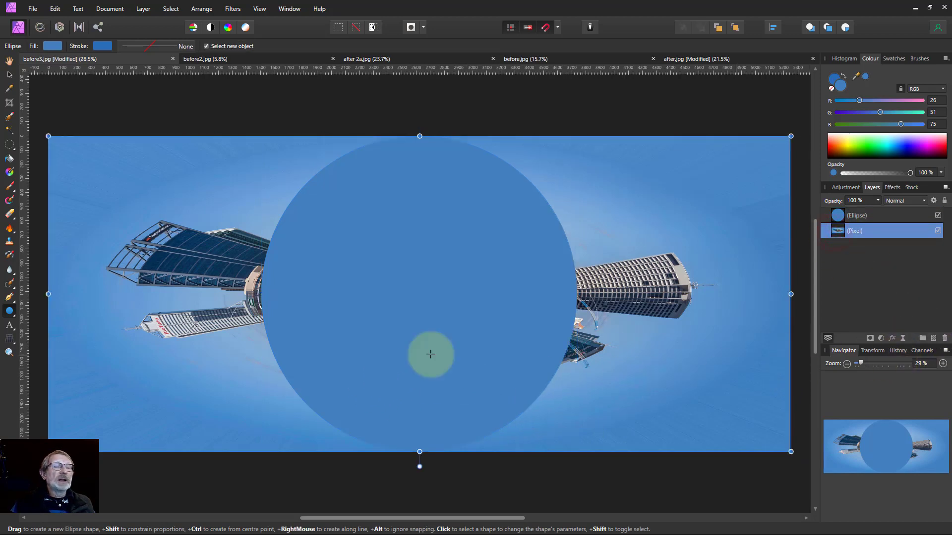
pyautogui.click(9, 75)
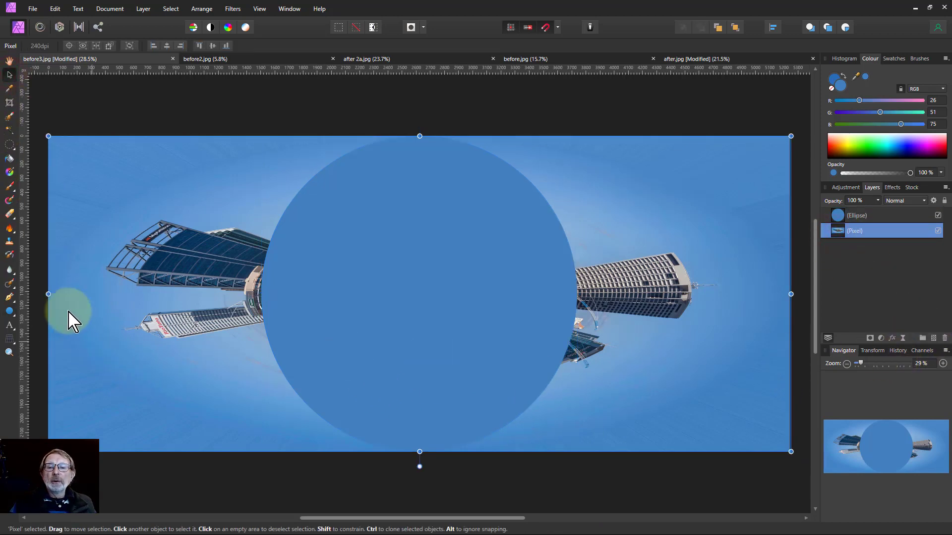
pyautogui.moveTo(56, 297); pyautogui.dragTo(262, 313)
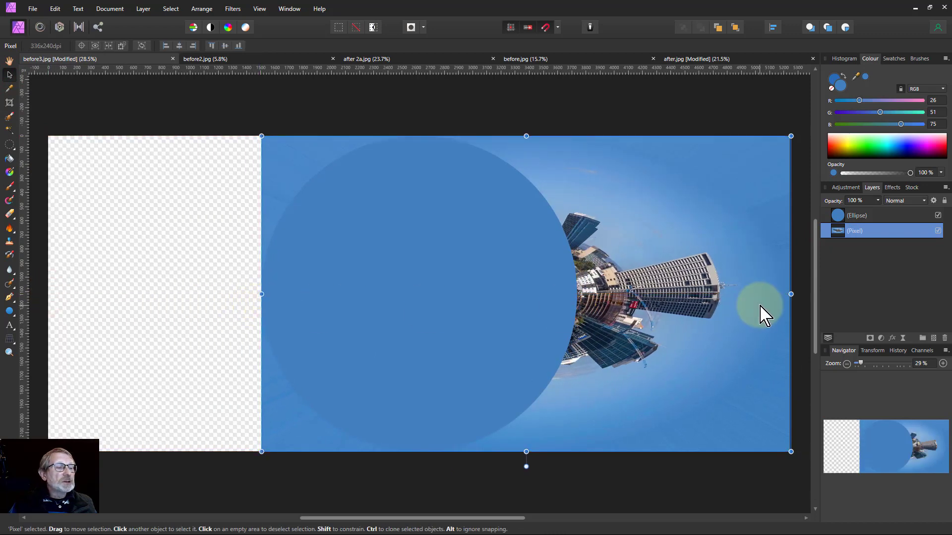
pyautogui.moveTo(789, 294); pyautogui.dragTo(578, 318)
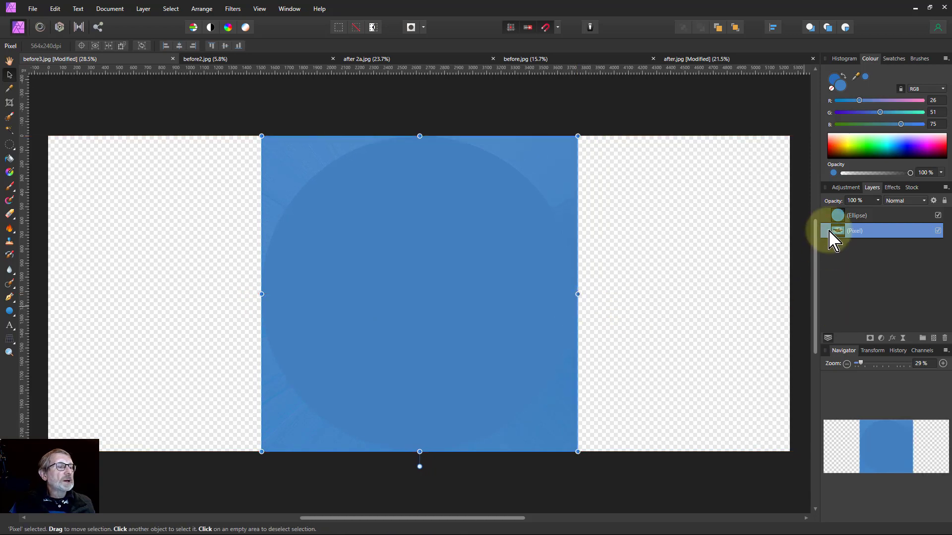
pyautogui.click(839, 217)
pyautogui.press('Delete')
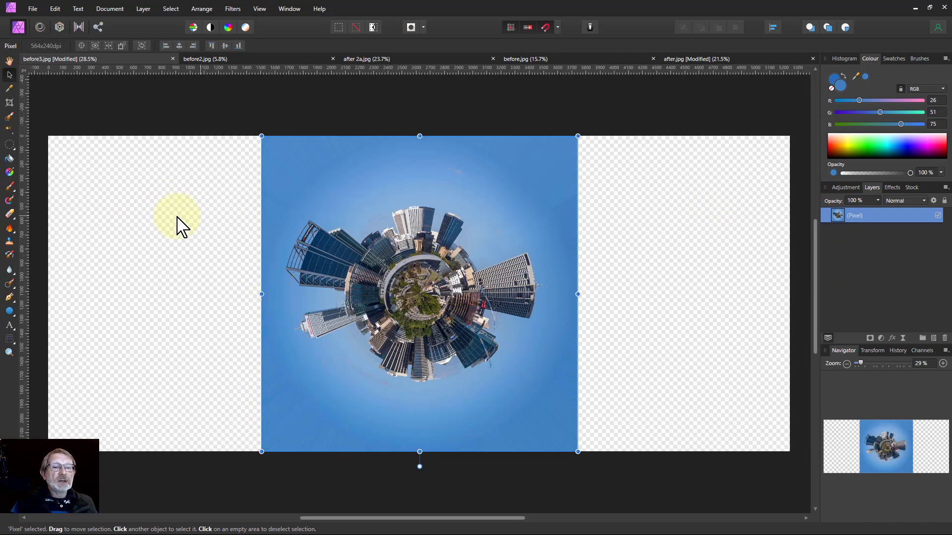
pyautogui.click(110, 8)
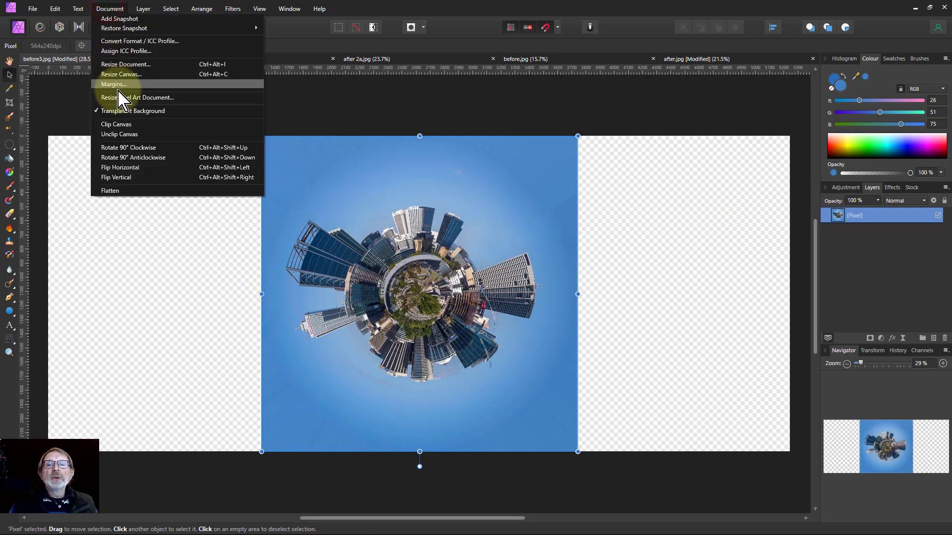
# - Clip the canvas to the 2234 x 2234 px Perth planet and fit it to the window
pyautogui.click(124, 131)
pyautogui.press('h')
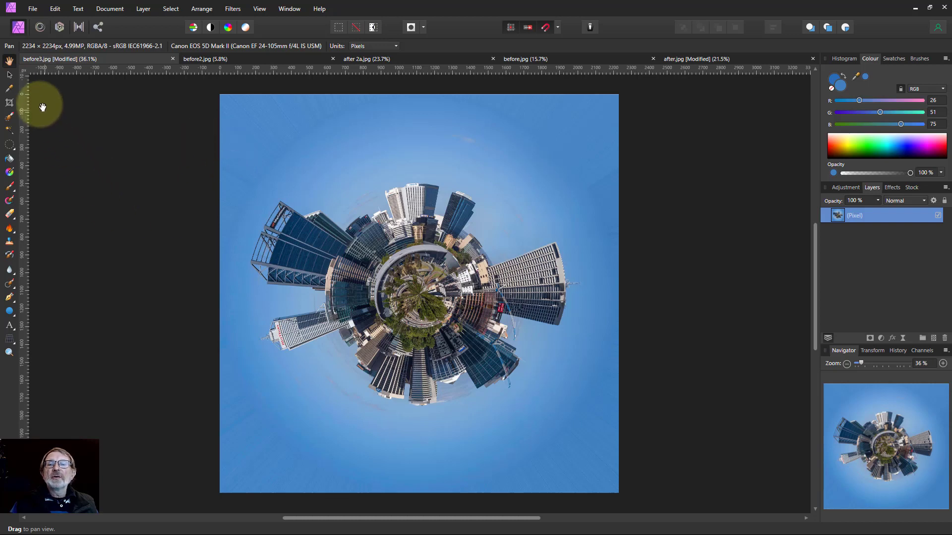
# - Rotate the Perth planet to about −93° so the tall tower stands at the top
pyautogui.click(11, 77)
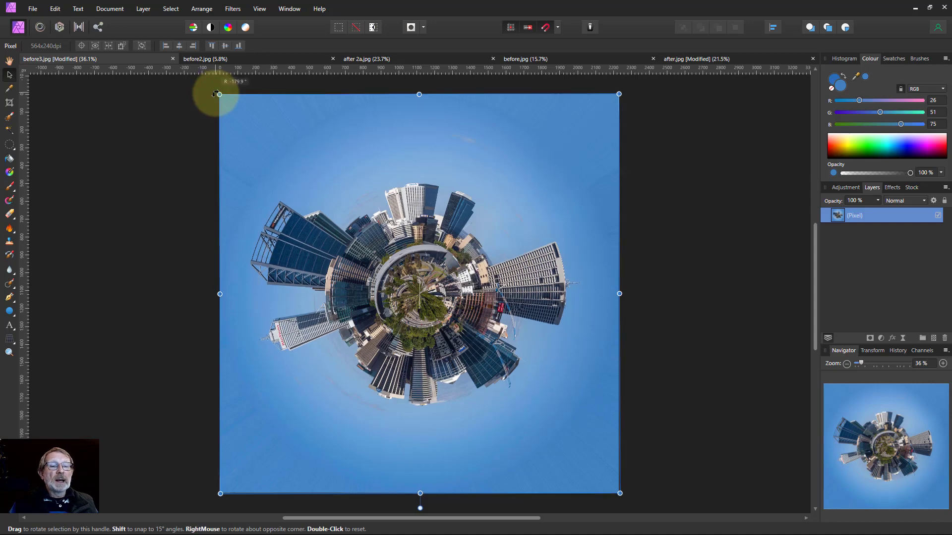
pyautogui.moveTo(214, 91); pyautogui.dragTo(292, 412)
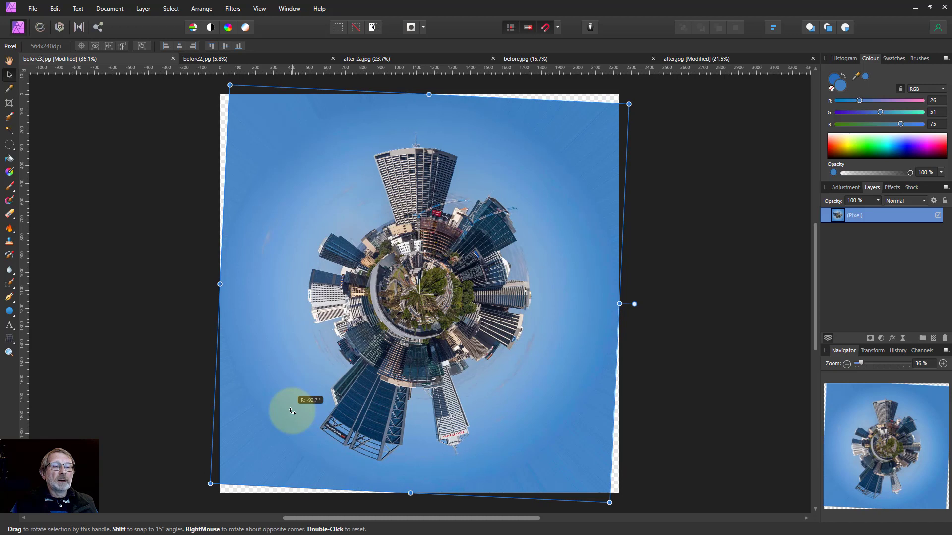
pyautogui.moveTo(292, 411); pyautogui.dragTo(292, 411)
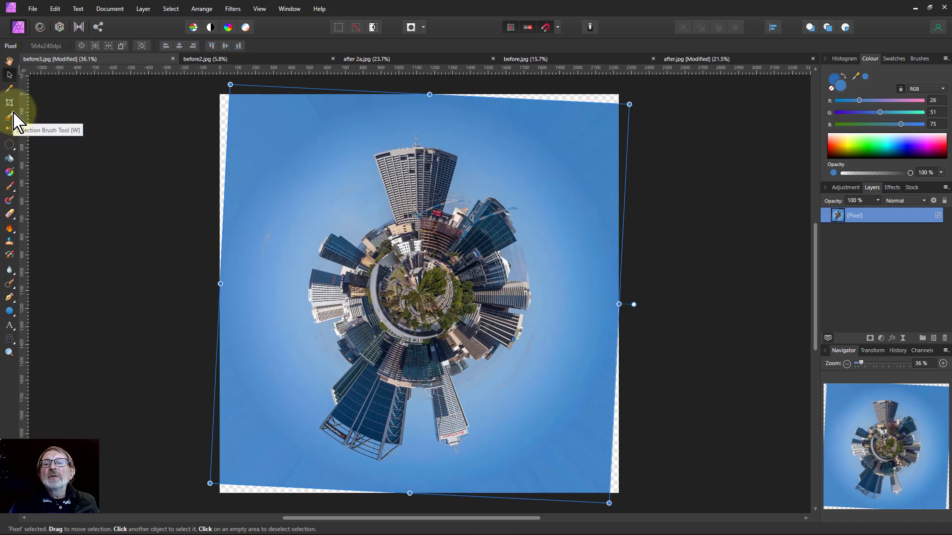
pyautogui.click(10, 90)
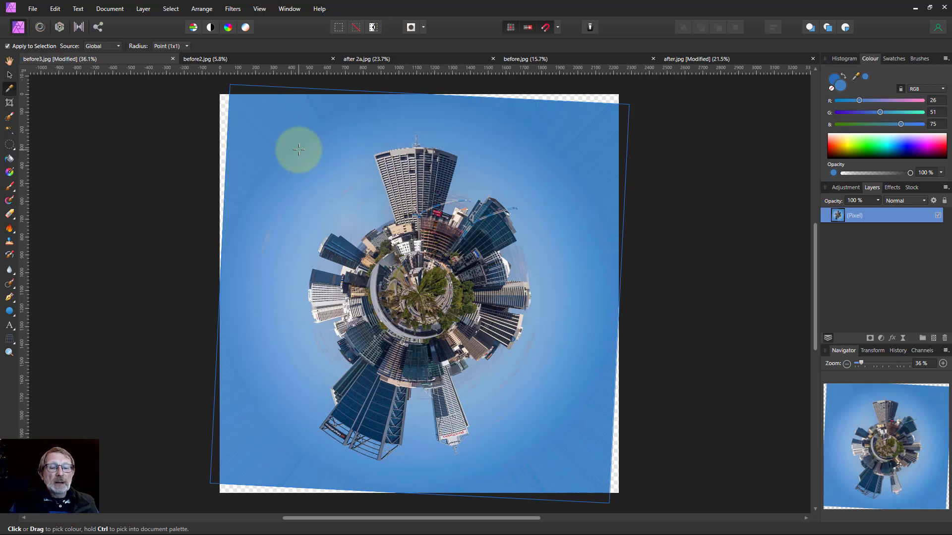
# - Sample the sky blue near the lower left and set up a narrower Paint Brush
pyautogui.click(297, 446)
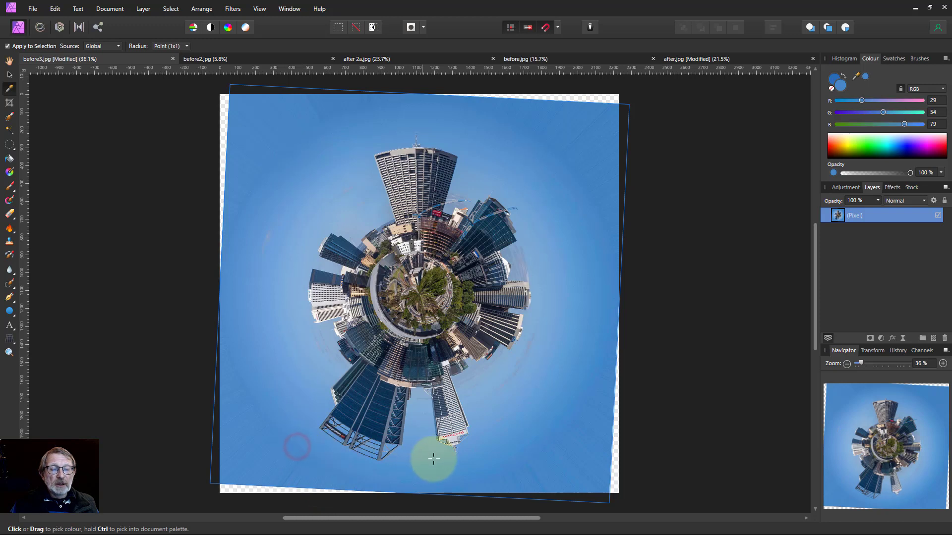
pyautogui.click(10, 186)
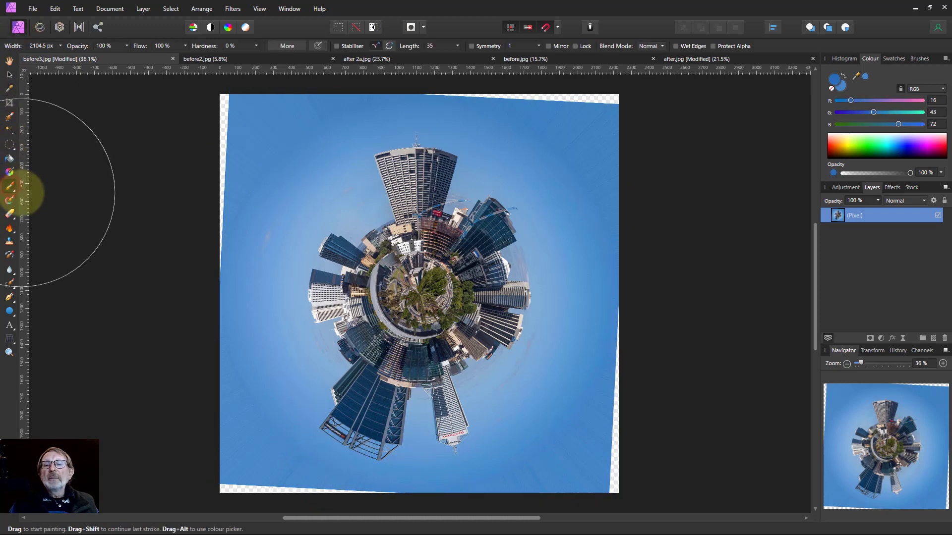
pyautogui.press('[')
pyautogui.press('[')
pyautogui.press('[')
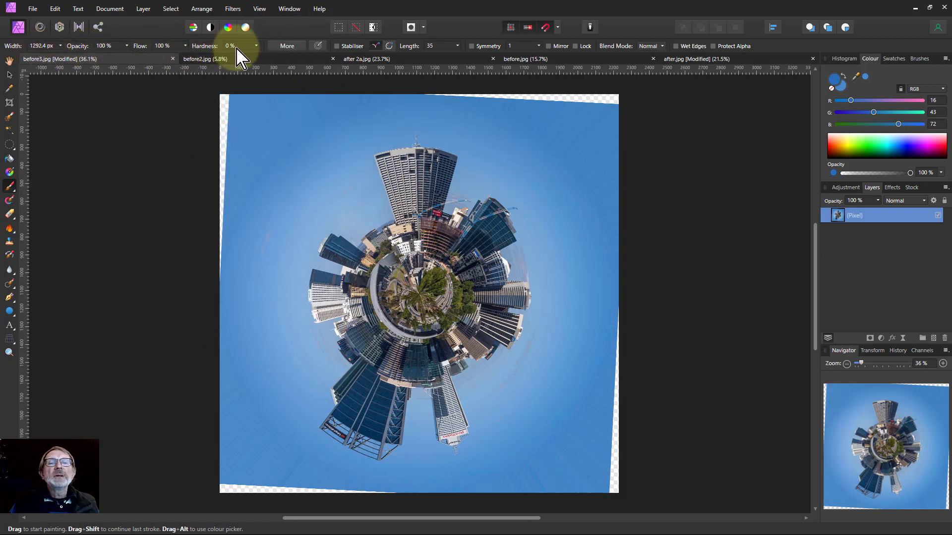
pyautogui.click(313, 82)
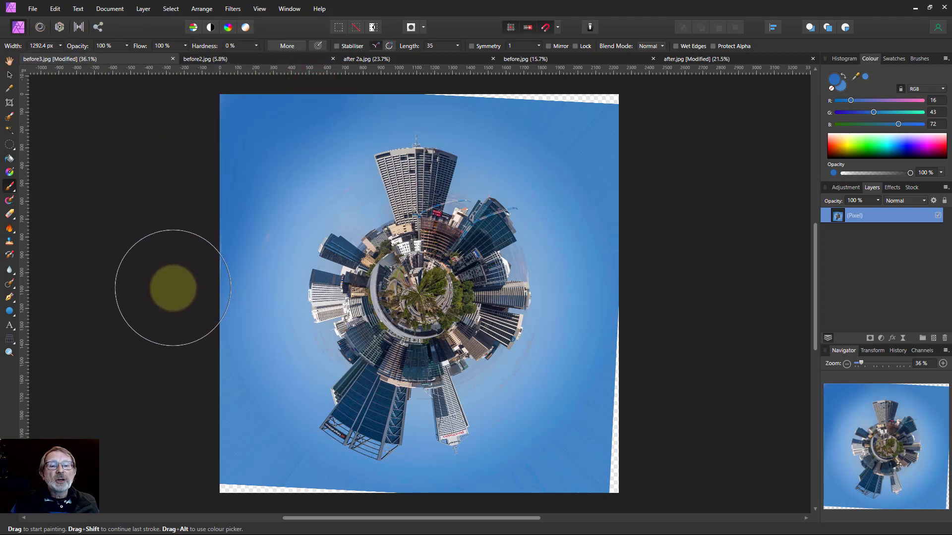
pyautogui.click(182, 404)
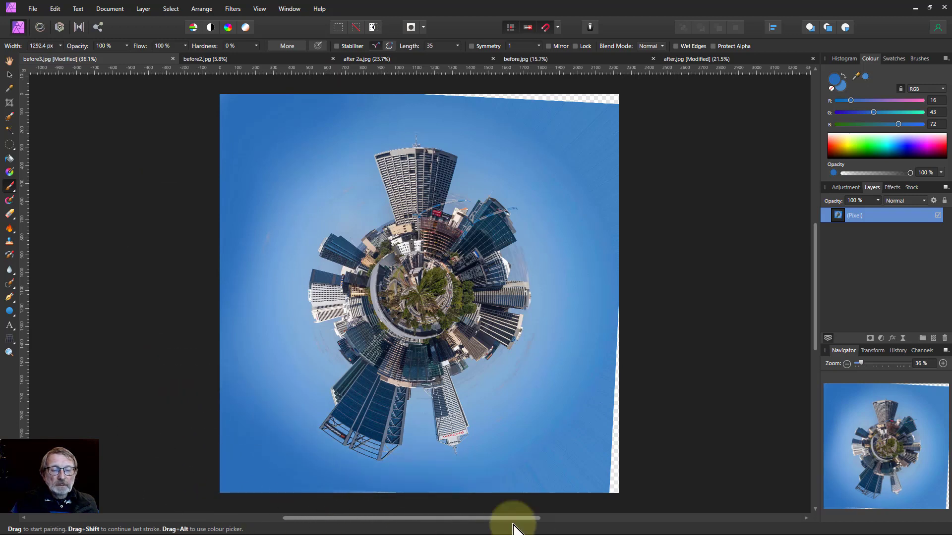
# - Paint sky blue over the transparent right and top-right edges, and touch up the lower-left patch
pyautogui.moveTo(661, 334); pyautogui.dragTo(648, 499)
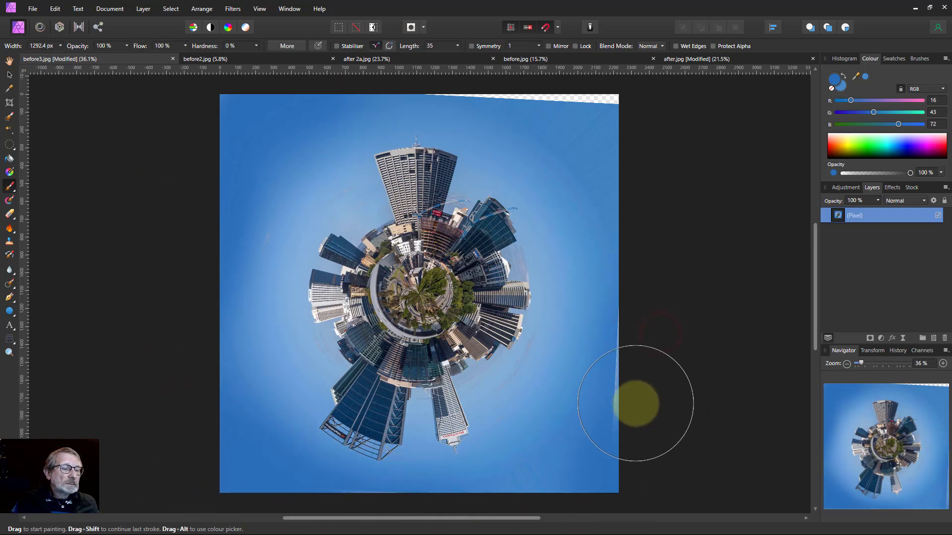
pyautogui.moveTo(639, 374); pyautogui.dragTo(644, 390)
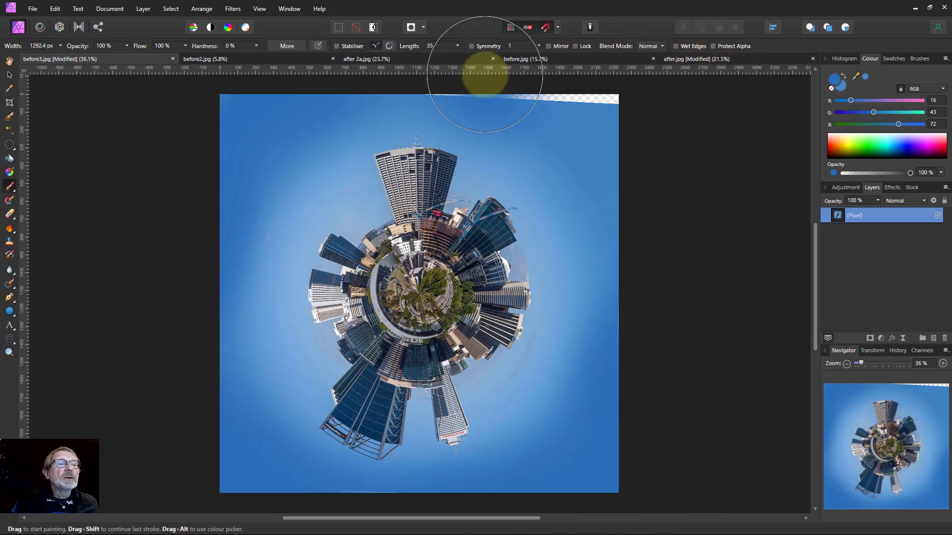
pyautogui.moveTo(486, 67)
pyautogui.mouseDown()
pyautogui.moveTo(626, 81)
pyautogui.moveTo(638, 154)
pyautogui.mouseUp()
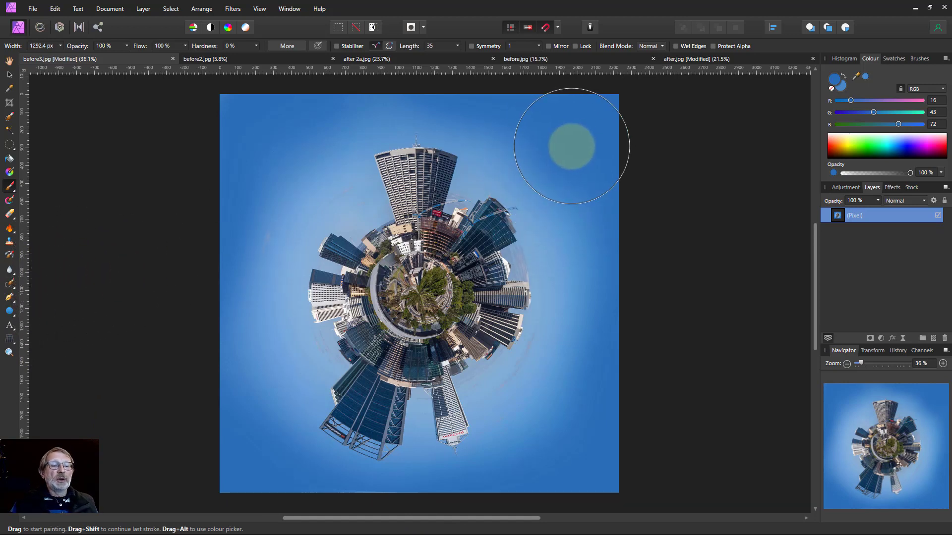
pyautogui.click(355, 365)
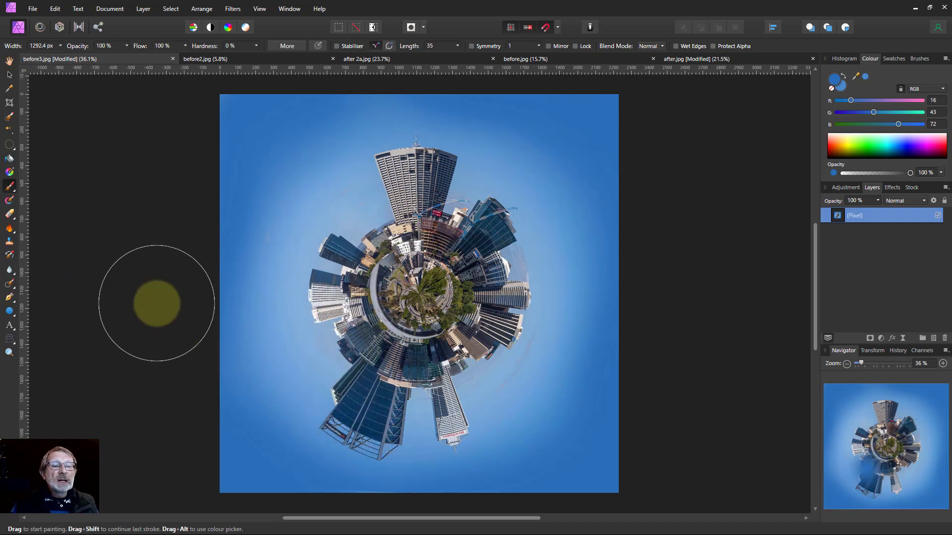
pyautogui.click(9, 75)
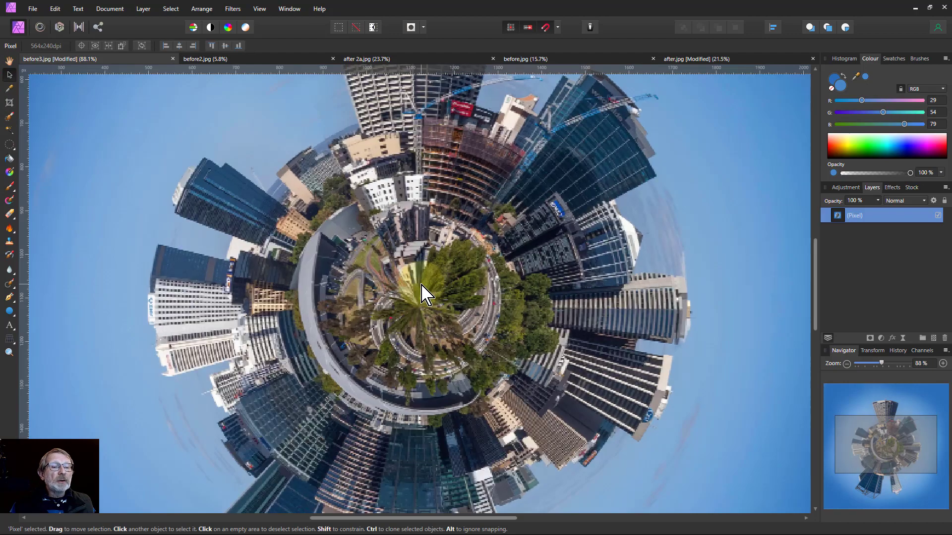
# - Check the planet's centre up close, flatten it to one layer, and switch to before2.jpg
pyautogui.scroll(5, 421, 294)
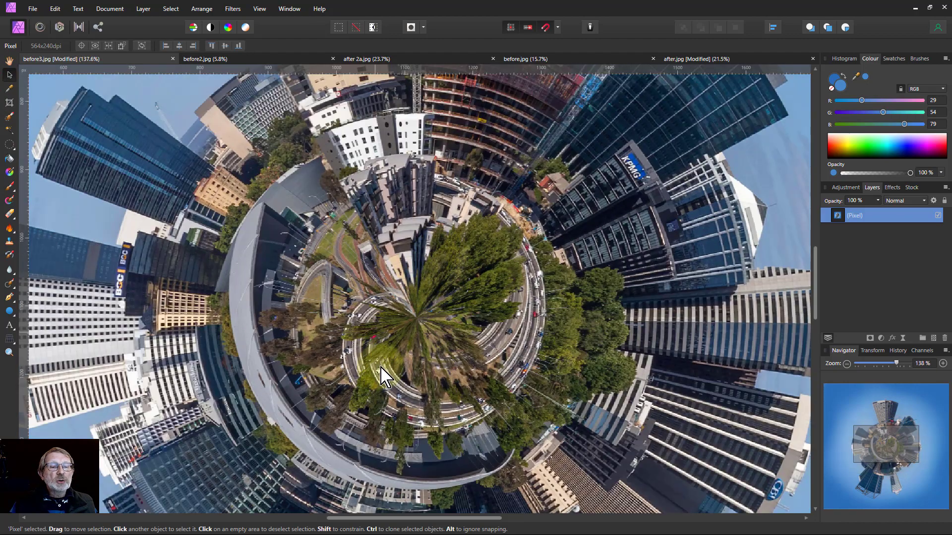
pyautogui.scroll(1, 471, 337)
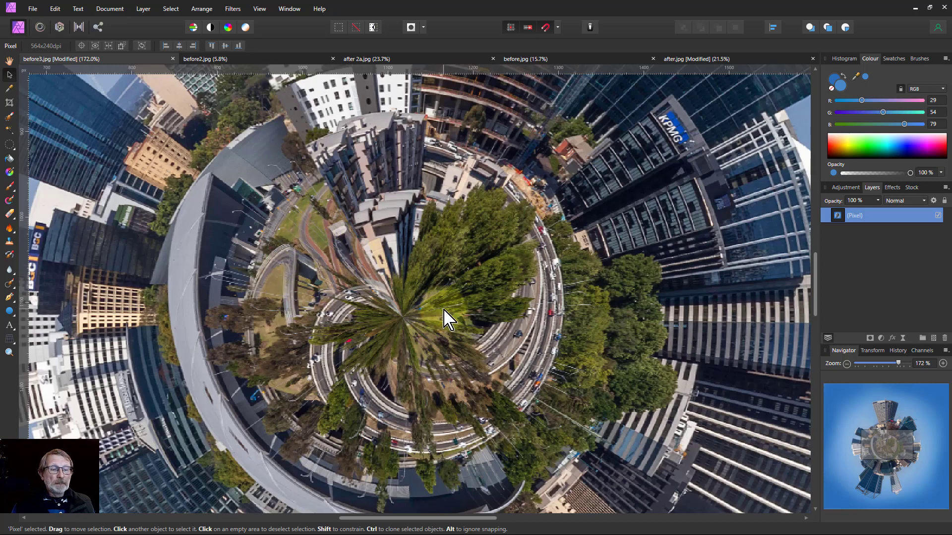
pyautogui.hotkey('ctrl', '0')
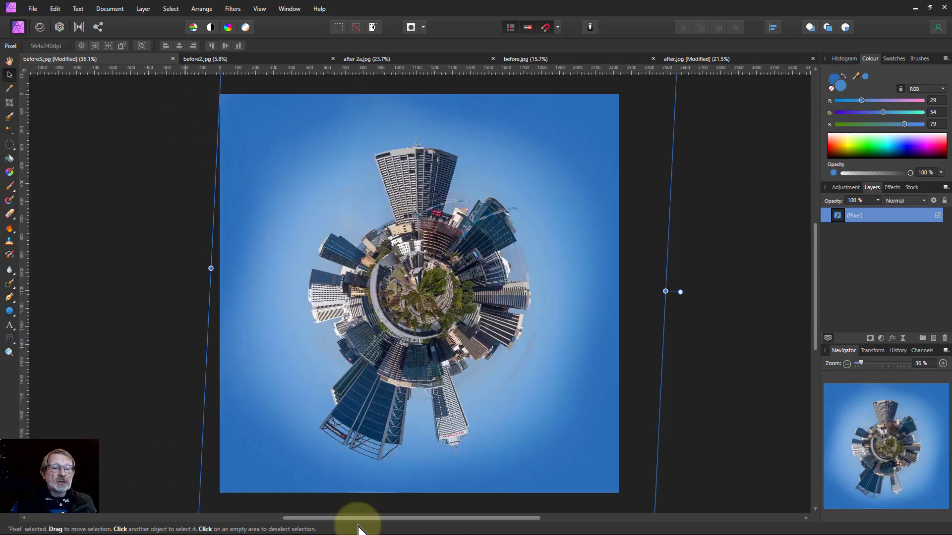
pyautogui.click(113, 9)
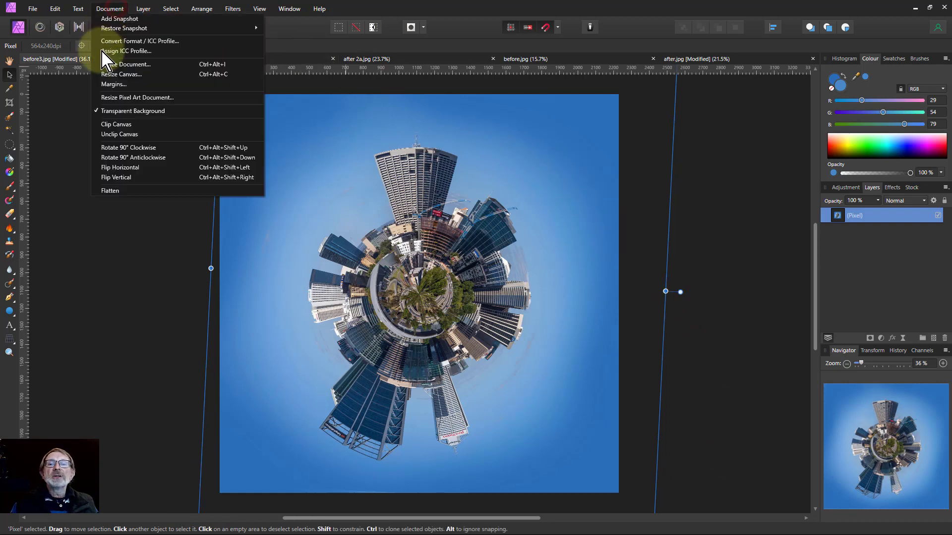
pyautogui.click(111, 191)
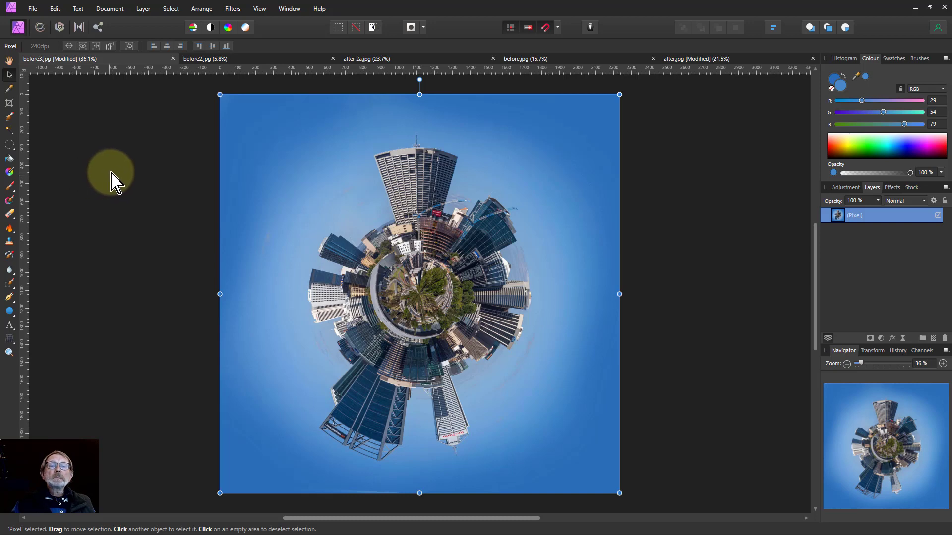
pyautogui.click(258, 59)
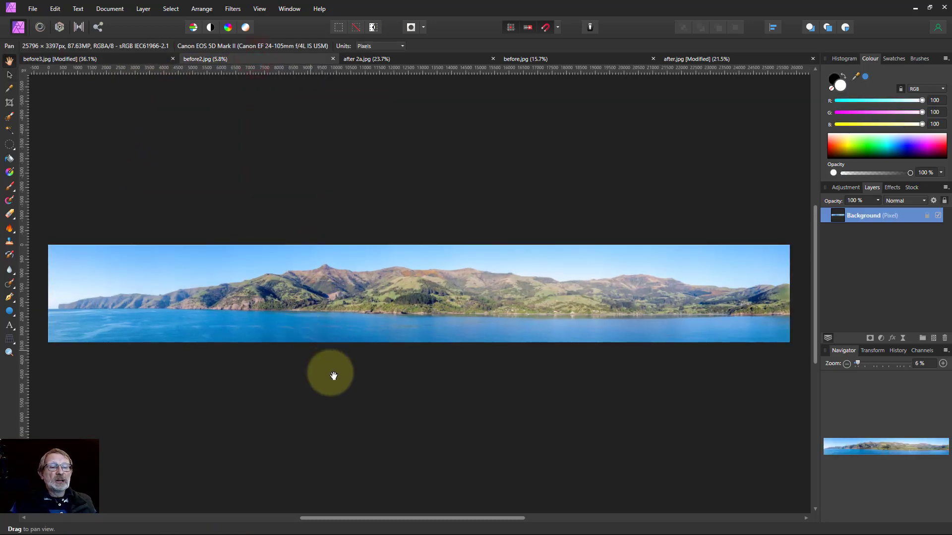
# - Add a horizontal guide, unlock the Background, and crop the panorama's left end to 19748 x 3397 px
pyautogui.click(9, 74)
pyautogui.moveTo(303, 72); pyautogui.dragTo(309, 285)
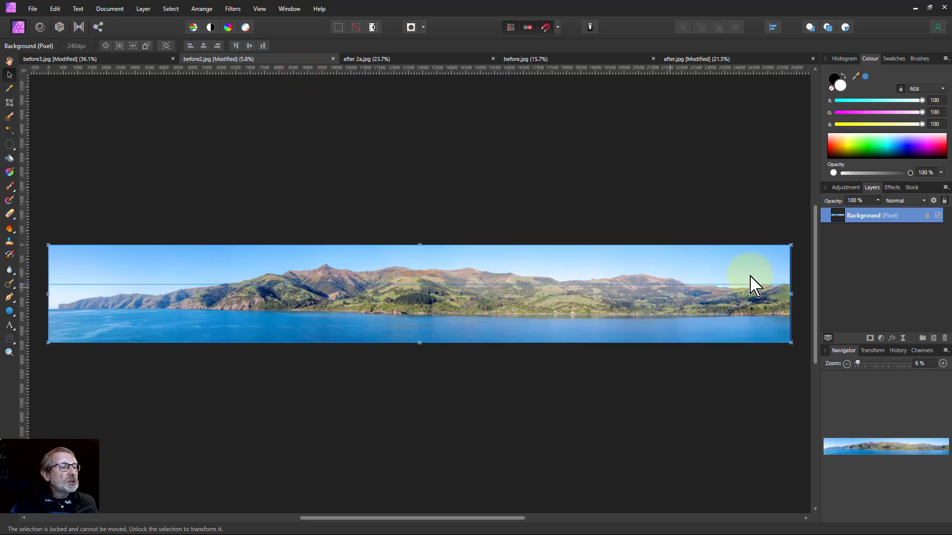
pyautogui.click(928, 216)
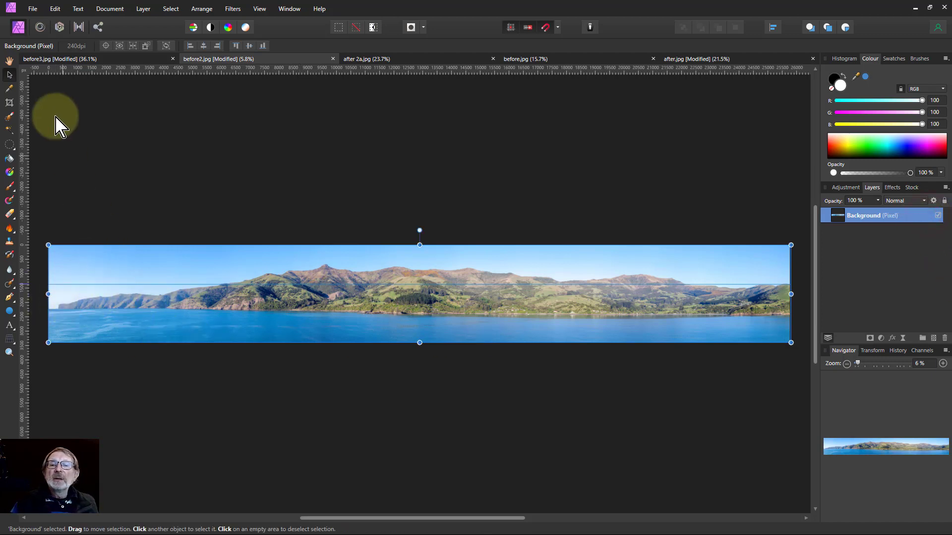
pyautogui.click(10, 102)
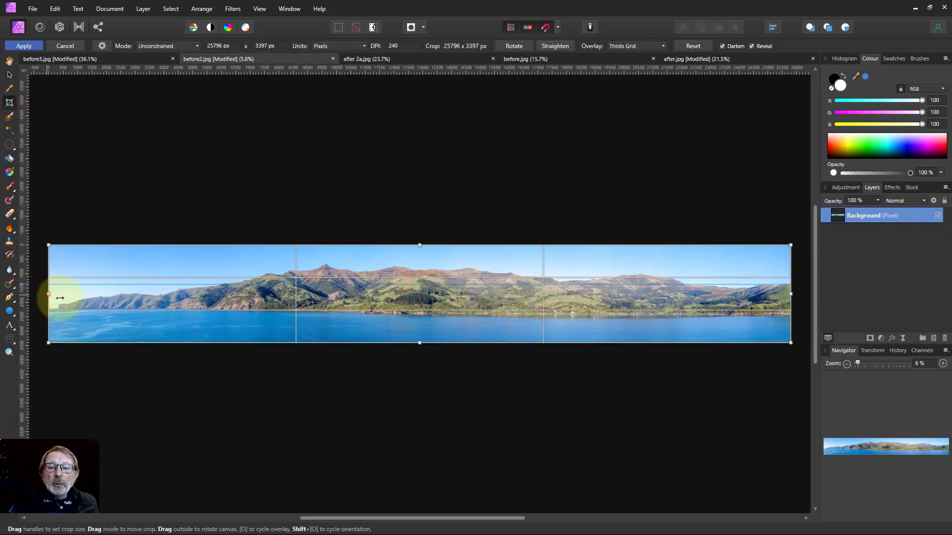
pyautogui.moveTo(60, 298); pyautogui.dragTo(235, 349)
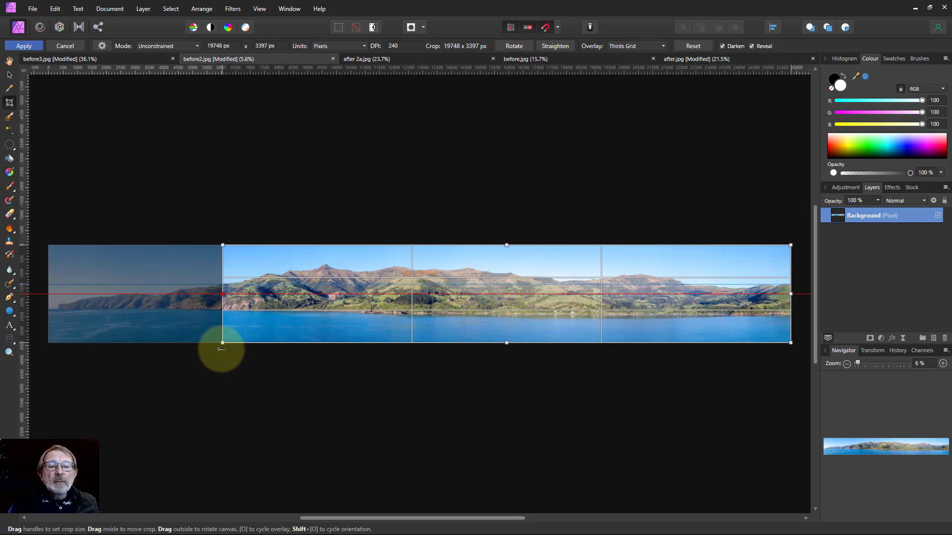
pyautogui.click(10, 45)
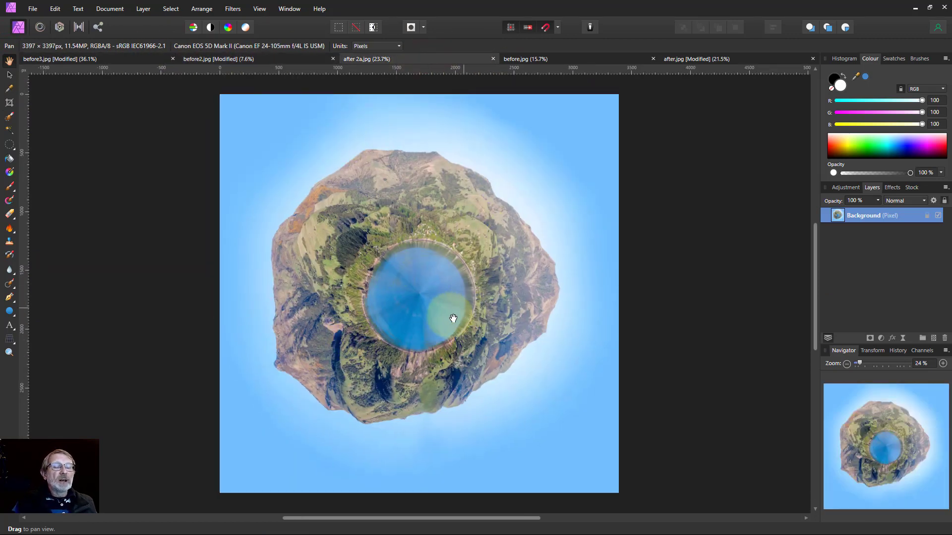
# - Sample the lake's blue as the brush colour, undoing the stray dark dabs
pyautogui.scroll(3, 437, 296)
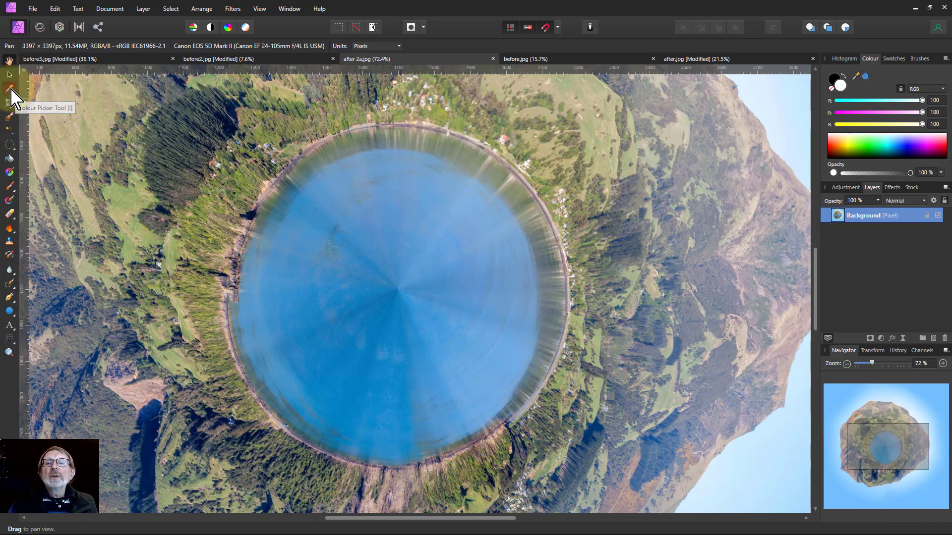
pyautogui.click(9, 89)
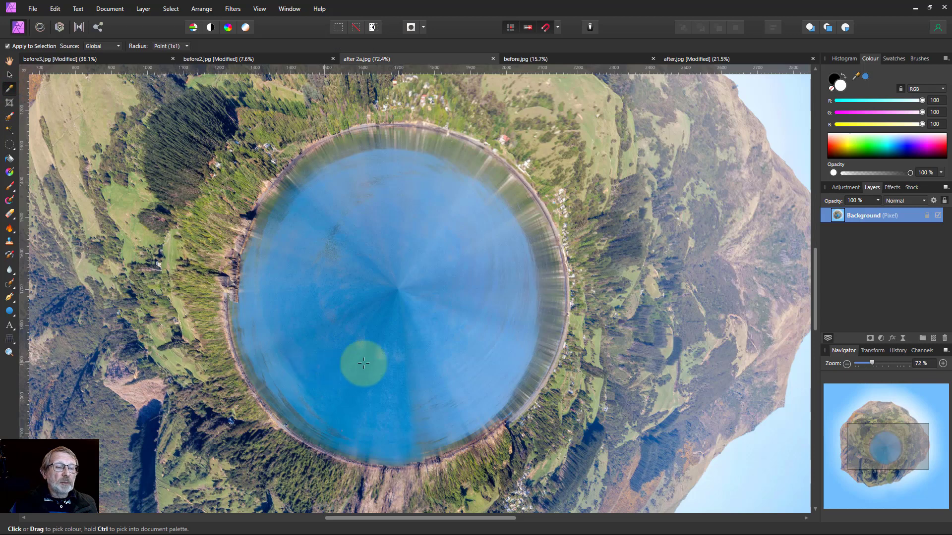
pyautogui.click(457, 364)
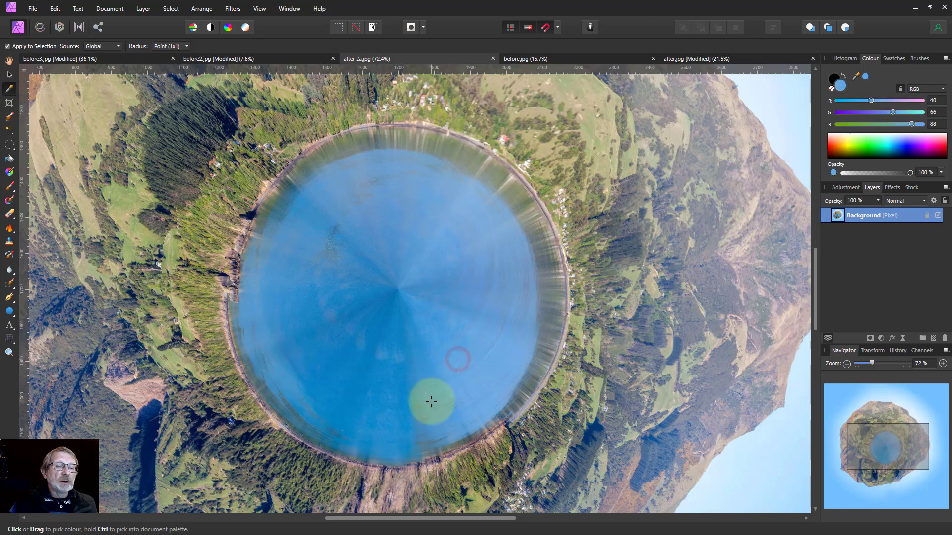
pyautogui.click(9, 187)
pyautogui.click(391, 237)
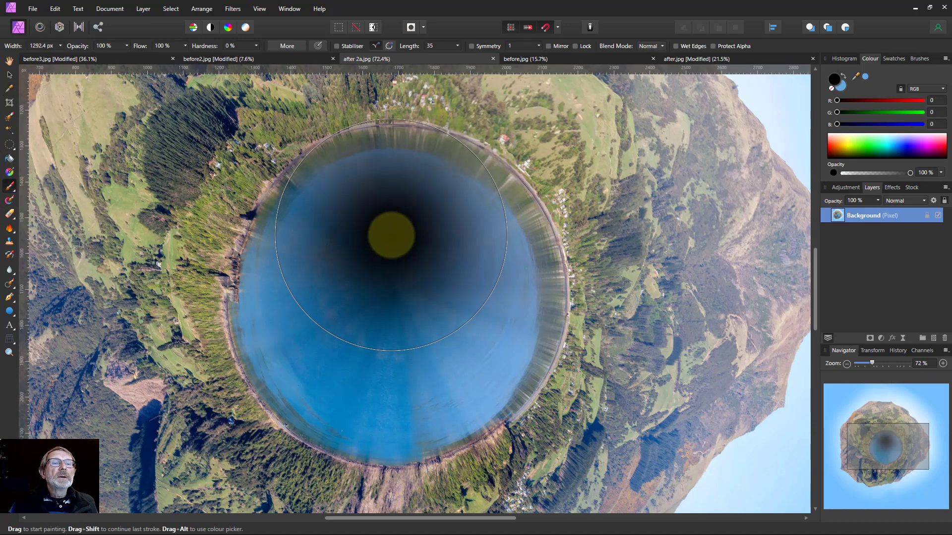
pyautogui.hotkey('ctrl', 'z')
pyautogui.click(839, 99)
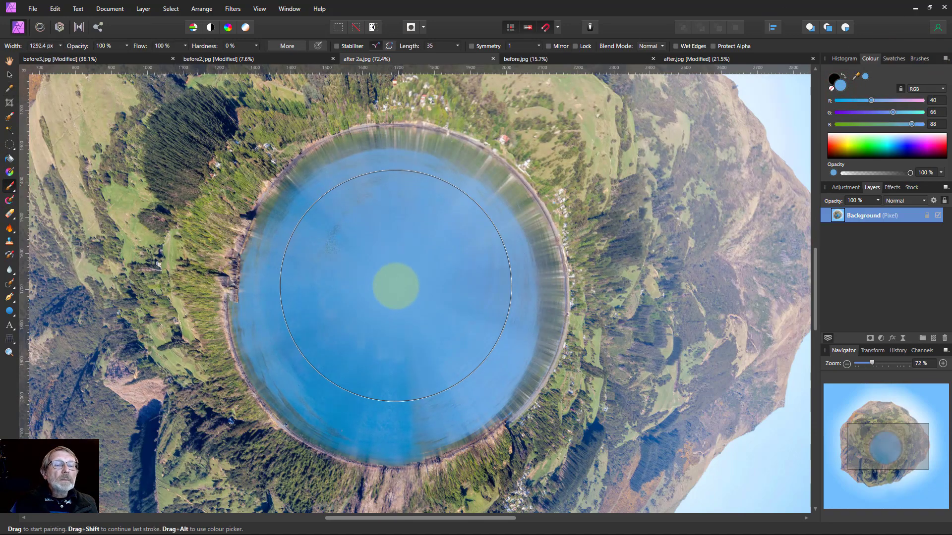
pyautogui.hotkey('ctrl', 'z')
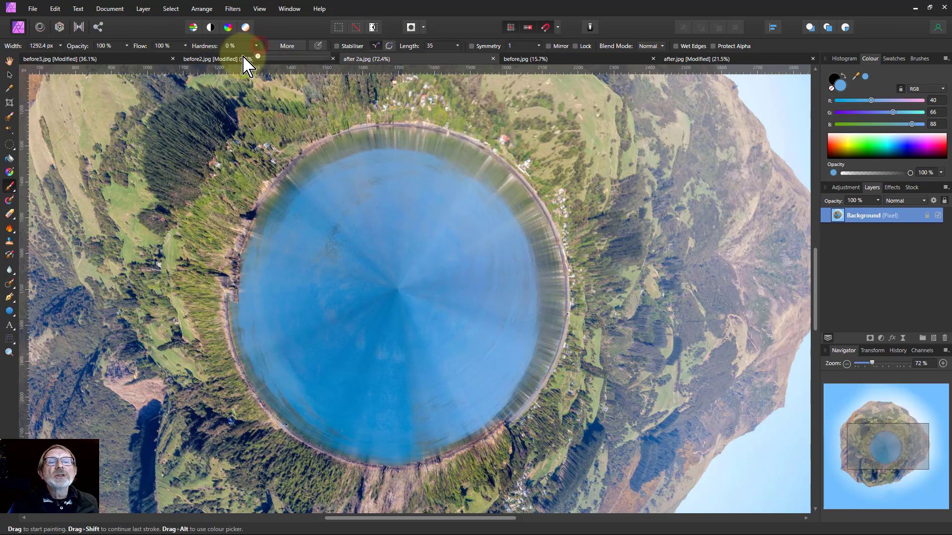
# - Set about 78% hardness and an ~800 px brush, and paint the lake smooth light blue
pyautogui.click(256, 46)
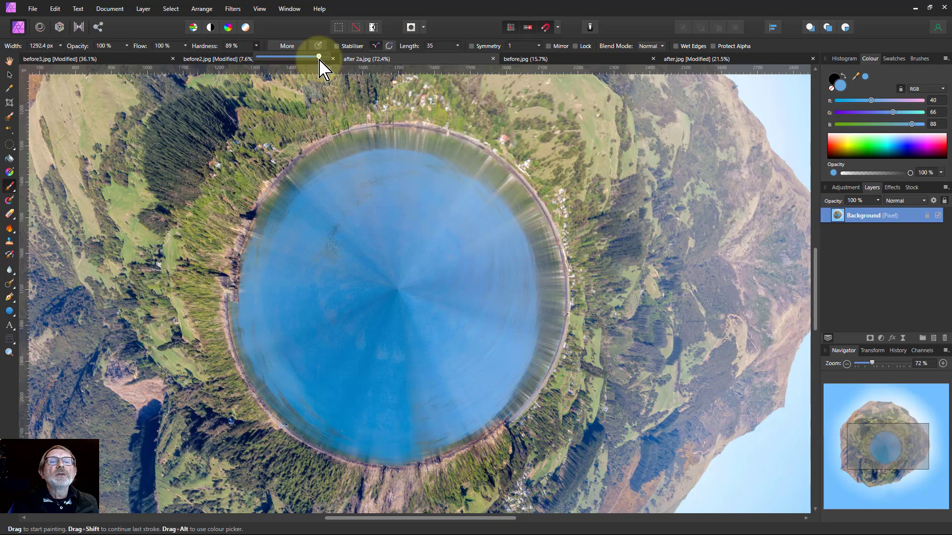
pyautogui.moveTo(514, 335)
pyautogui.mouseDown()
pyautogui.moveTo(454, 329)
pyautogui.moveTo(415, 300)
pyautogui.moveTo(403, 219)
pyautogui.mouseUp()
pyautogui.moveTo(472, 270)
pyautogui.mouseDown()
pyautogui.moveTo(468, 351)
pyautogui.moveTo(440, 375)
pyautogui.moveTo(364, 385)
pyautogui.moveTo(326, 327)
pyautogui.moveTo(325, 287)
pyautogui.moveTo(361, 240)
pyautogui.mouseUp()
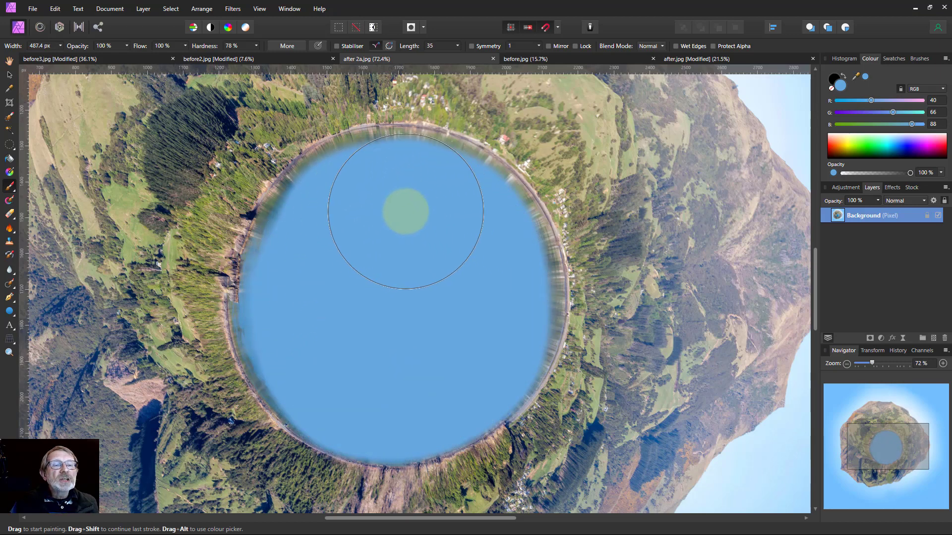
pyautogui.moveTo(476, 245)
pyautogui.mouseDown()
pyautogui.moveTo(484, 340)
pyautogui.moveTo(451, 247)
pyautogui.moveTo(409, 206)
pyautogui.mouseUp()
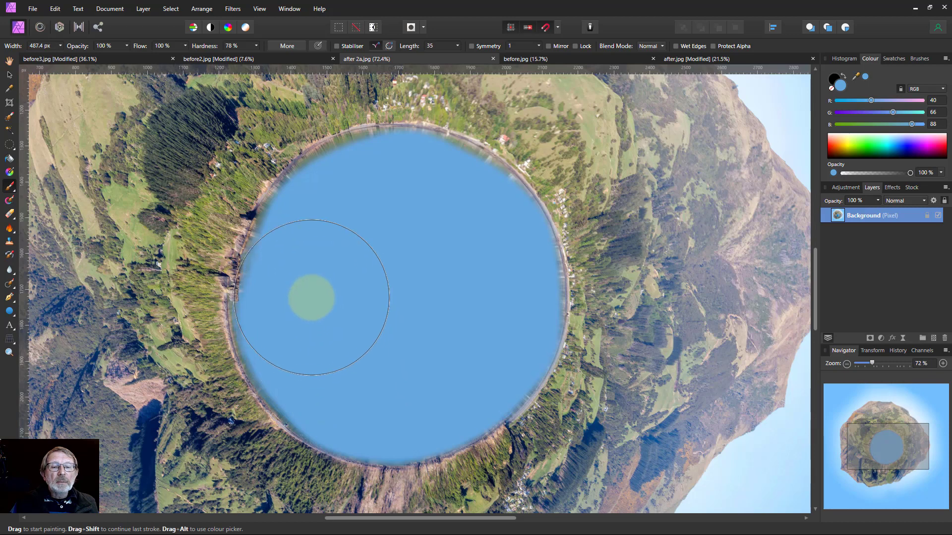
pyautogui.click(674, 306)
pyautogui.hotkey('ctrl', 'z')
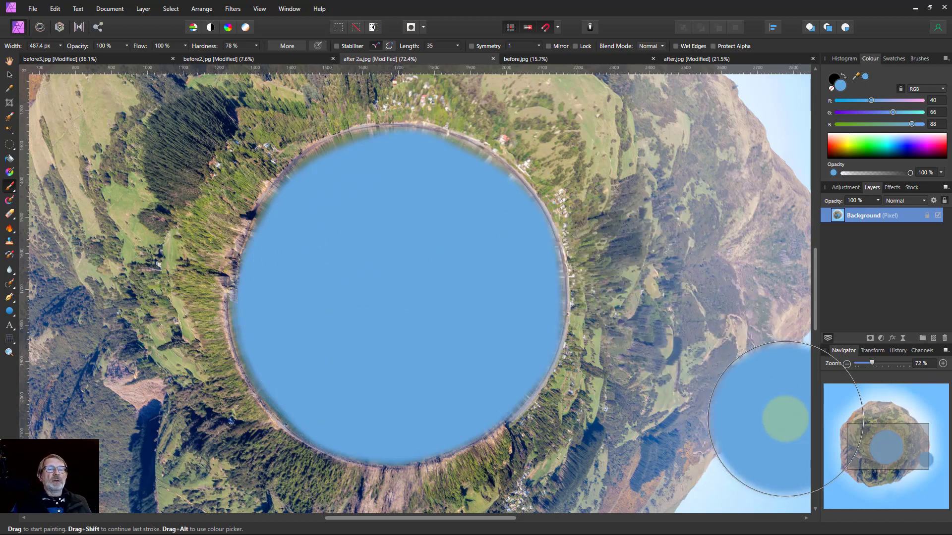
pyautogui.scroll(-5, 785, 419)
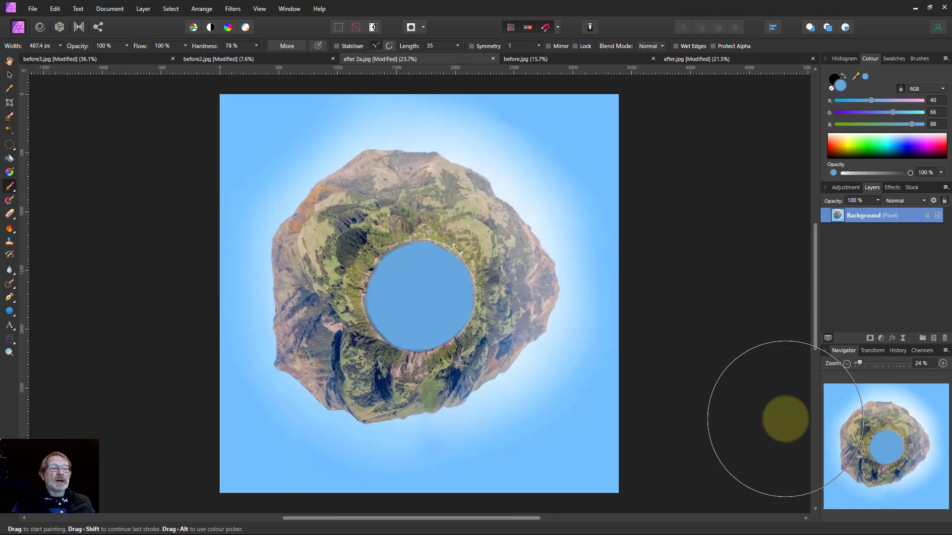
# - Put the lake's blue paint on a new Pixel layer at 75% opacity, then open before.jpg
pyautogui.hotkey('ctrl', 'z')
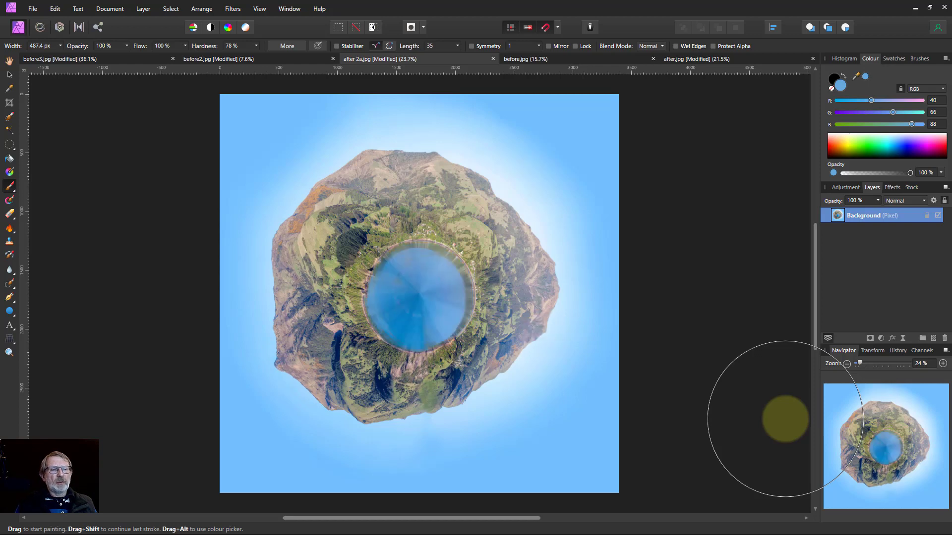
pyautogui.click(933, 339)
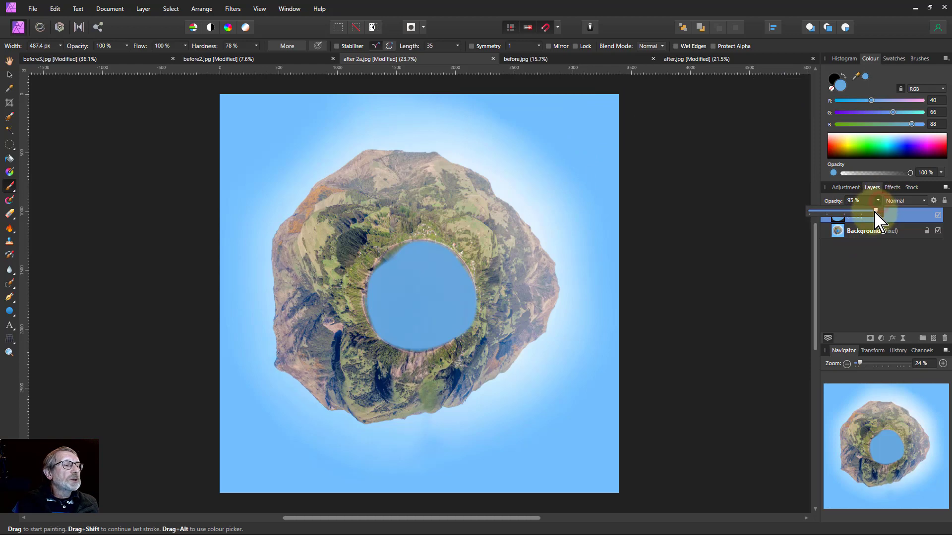
pyautogui.moveTo(867, 211); pyautogui.dragTo(853, 216)
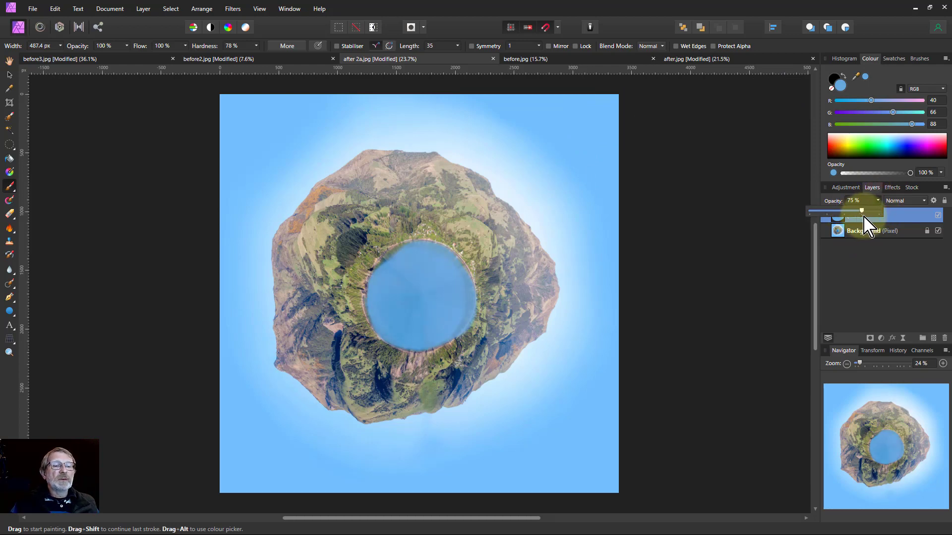
pyautogui.moveTo(865, 225); pyautogui.dragTo(864, 224)
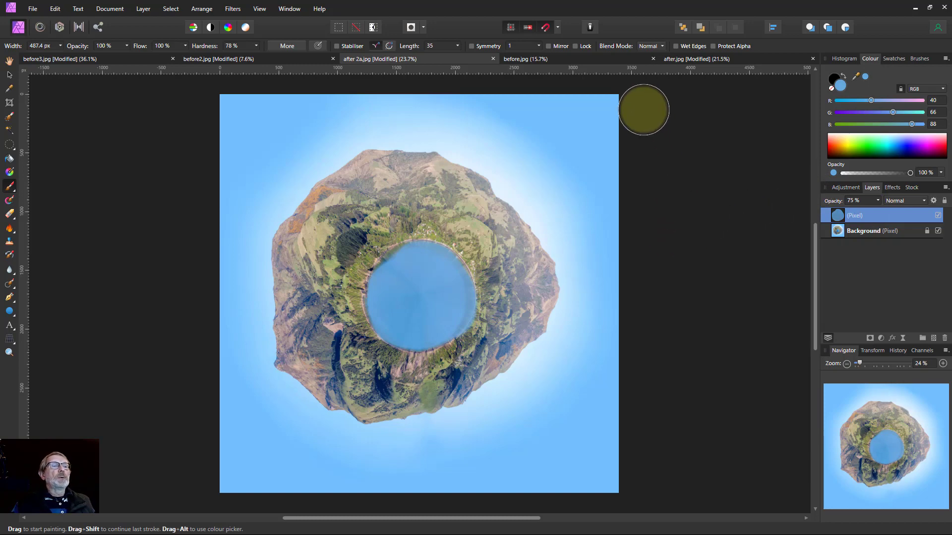
pyautogui.click(598, 59)
pyautogui.press('h')
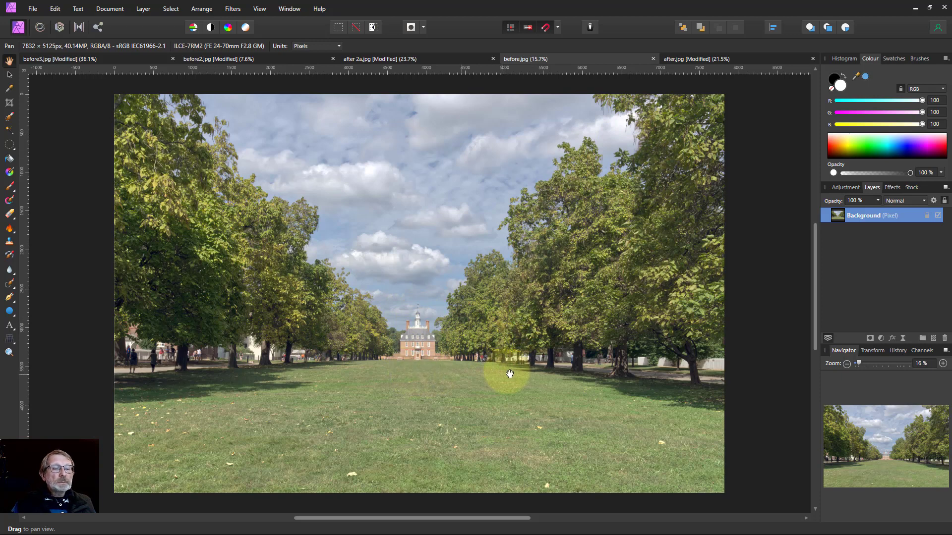
# - On after.jpg, preview a 40% Lens Distortion, then cancel it to keep the original
pyautogui.click(709, 60)
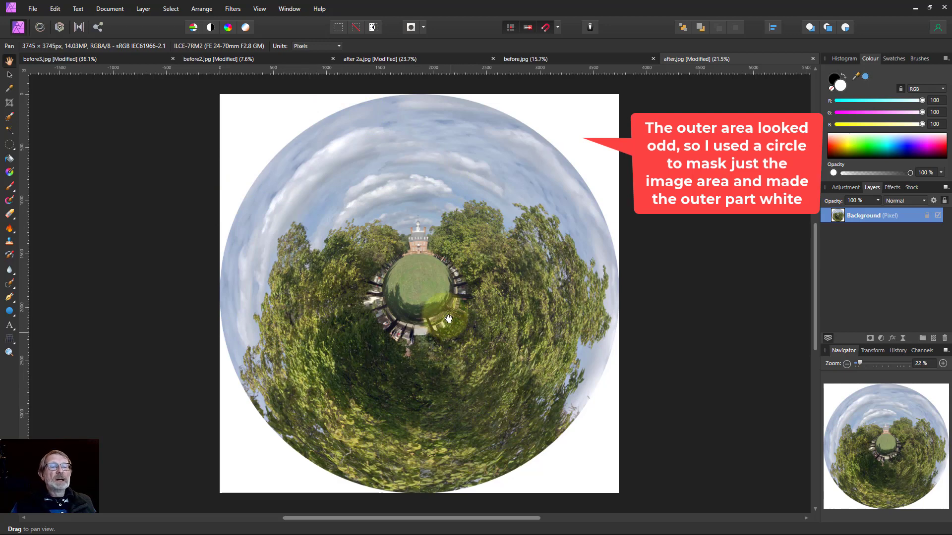
pyautogui.click(233, 9)
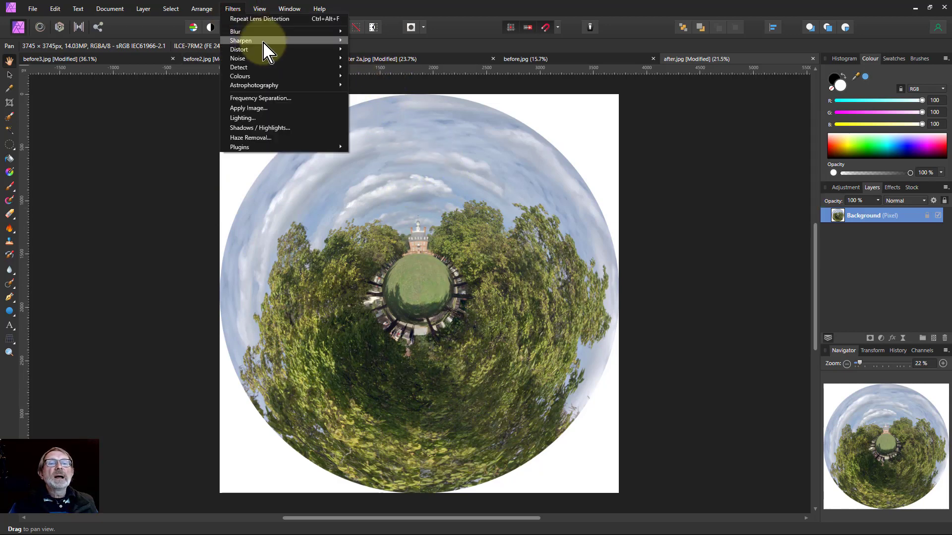
pyautogui.moveTo(278, 49)
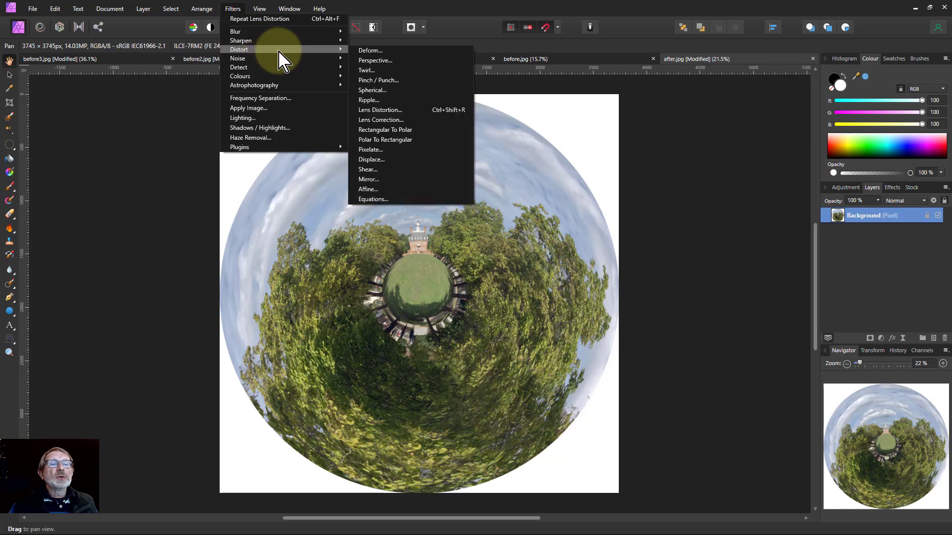
pyautogui.click(379, 111)
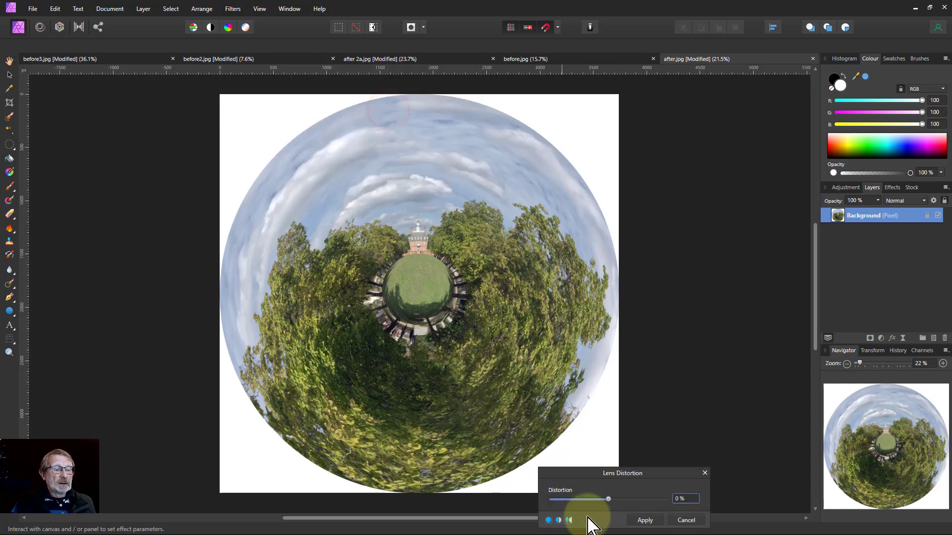
pyautogui.moveTo(608, 500); pyautogui.dragTo(631, 500)
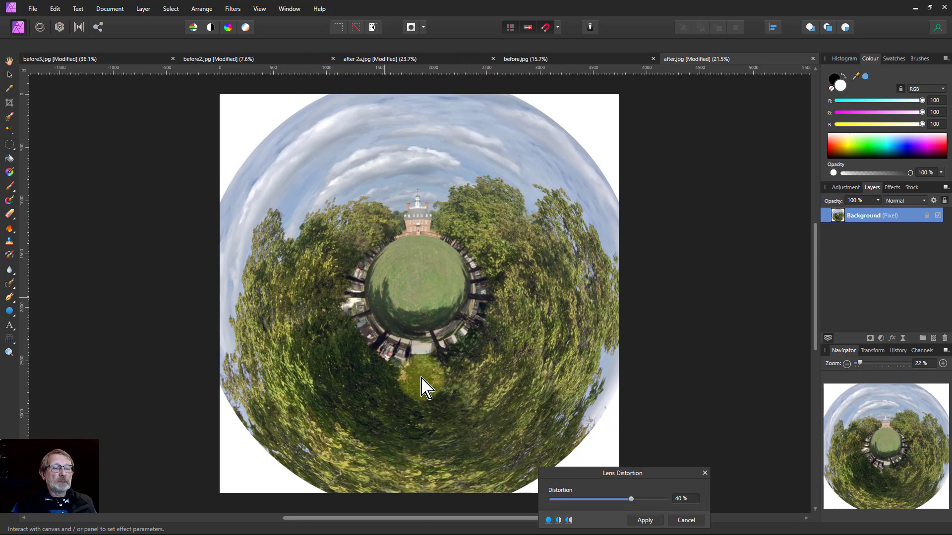
pyautogui.click(687, 521)
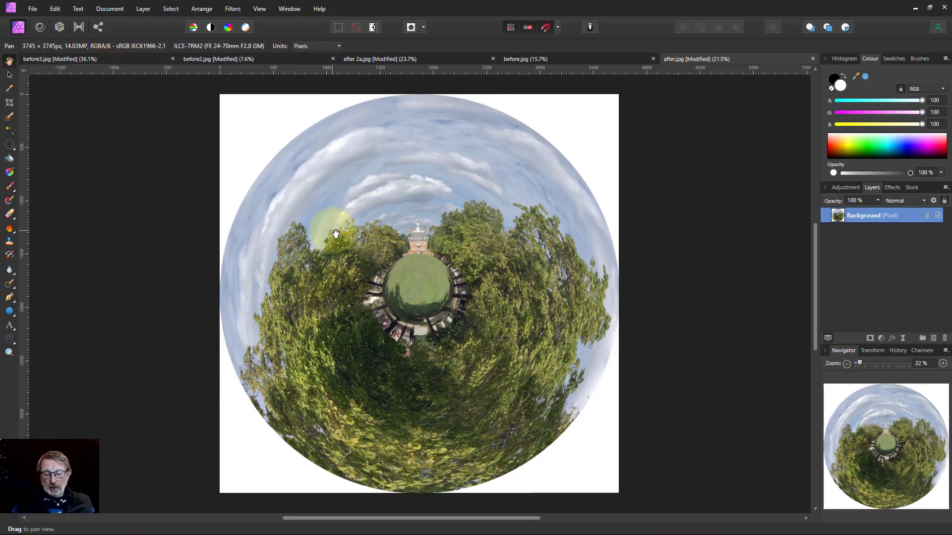
pyautogui.scroll(-2, 329, 224)
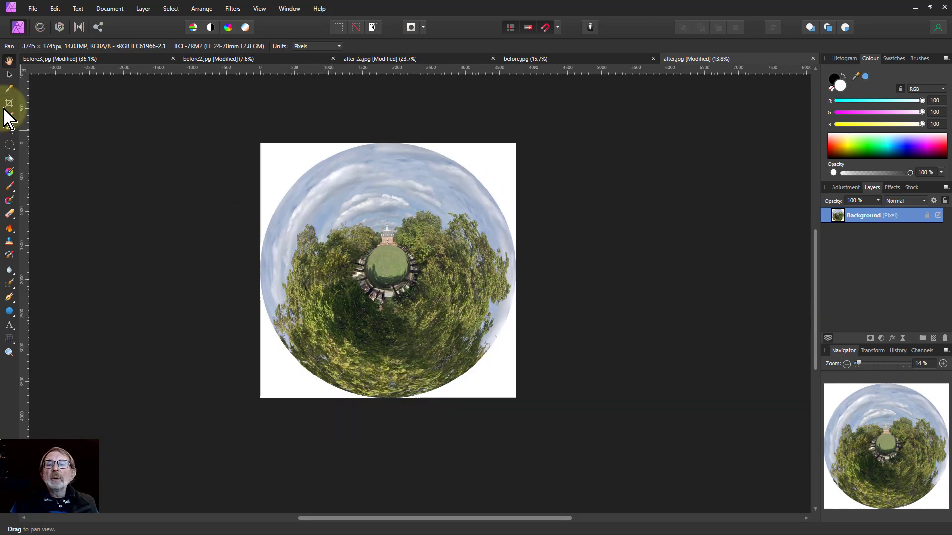
# - Extend the crop past the top-left and bottom-right corners to a 4943 x 4754 px canvas
pyautogui.click(9, 104)
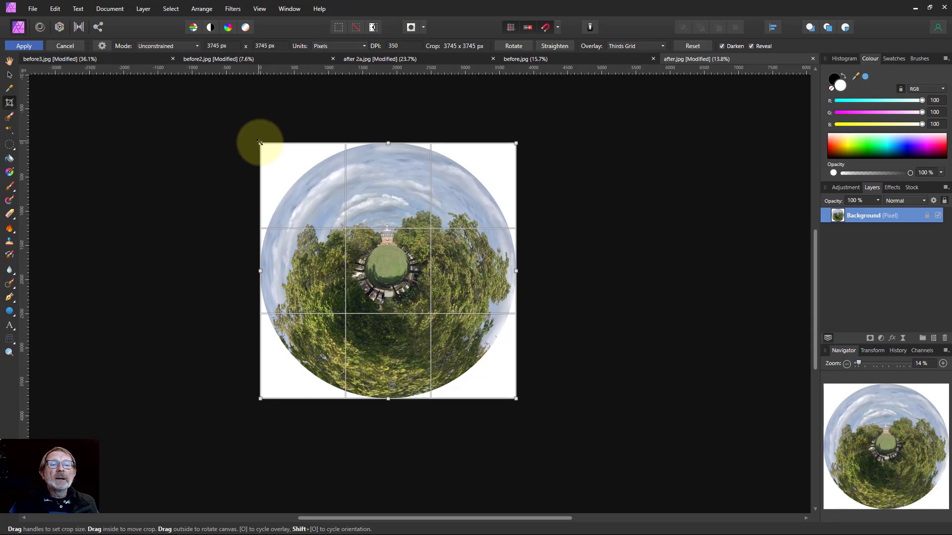
pyautogui.moveTo(260, 143); pyautogui.dragTo(221, 107)
pyautogui.moveTo(517, 400); pyautogui.dragTo(560, 433)
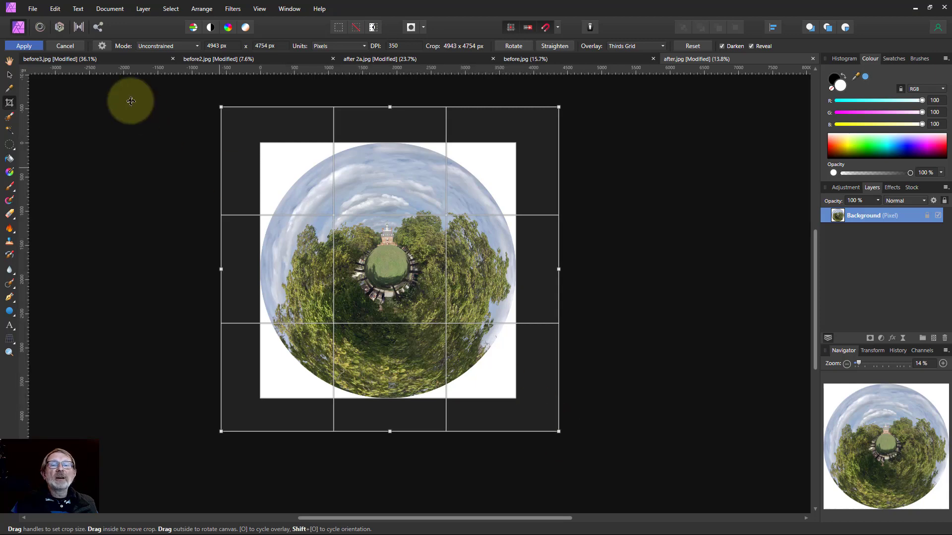
pyautogui.click(24, 46)
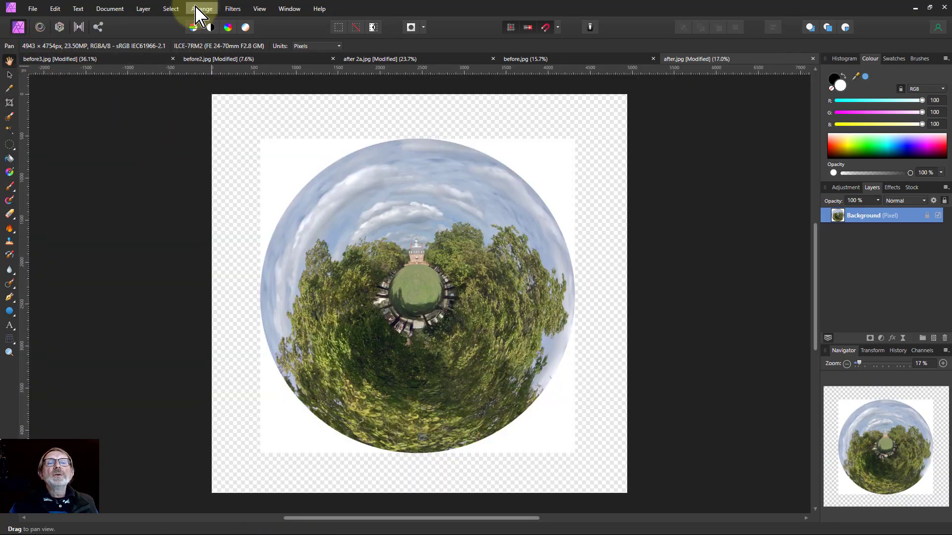
# - Apply Filters > Distort > Lens Distortion at 63% to bulge the lawn planet
pyautogui.click(232, 10)
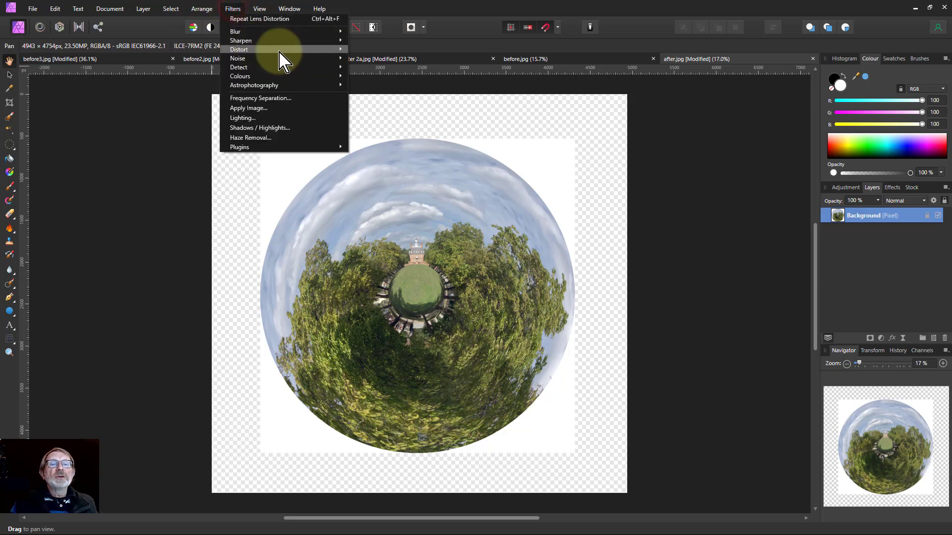
pyautogui.moveTo(285, 54)
pyautogui.click(392, 110)
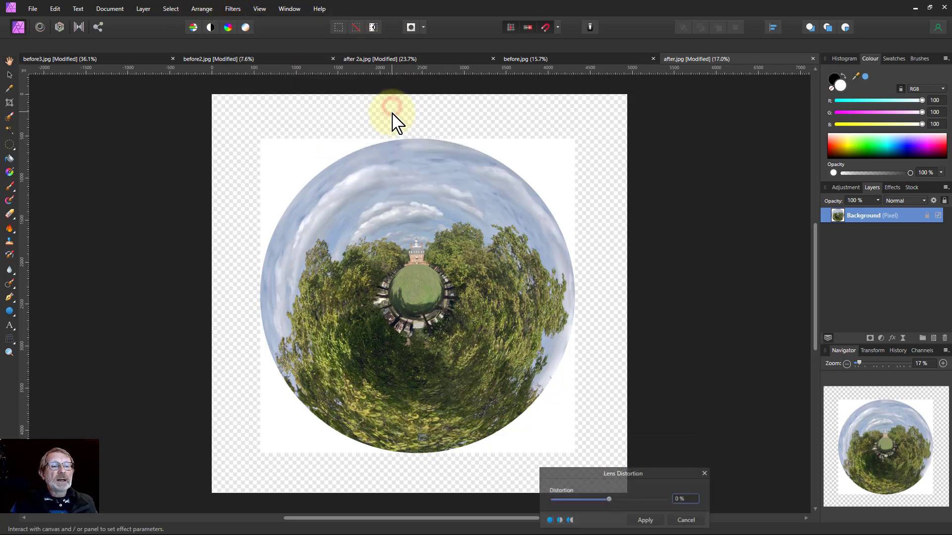
pyautogui.moveTo(609, 499); pyautogui.dragTo(644, 501)
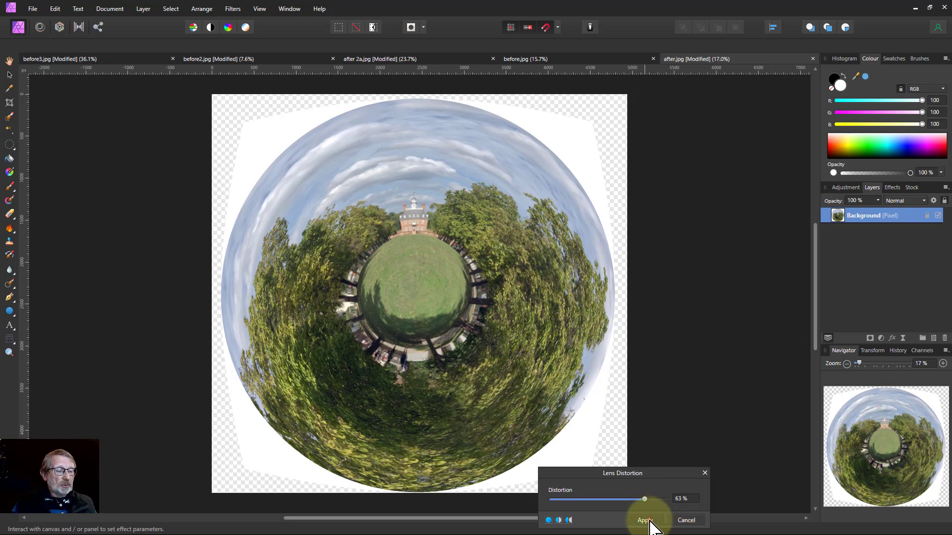
pyautogui.click(645, 520)
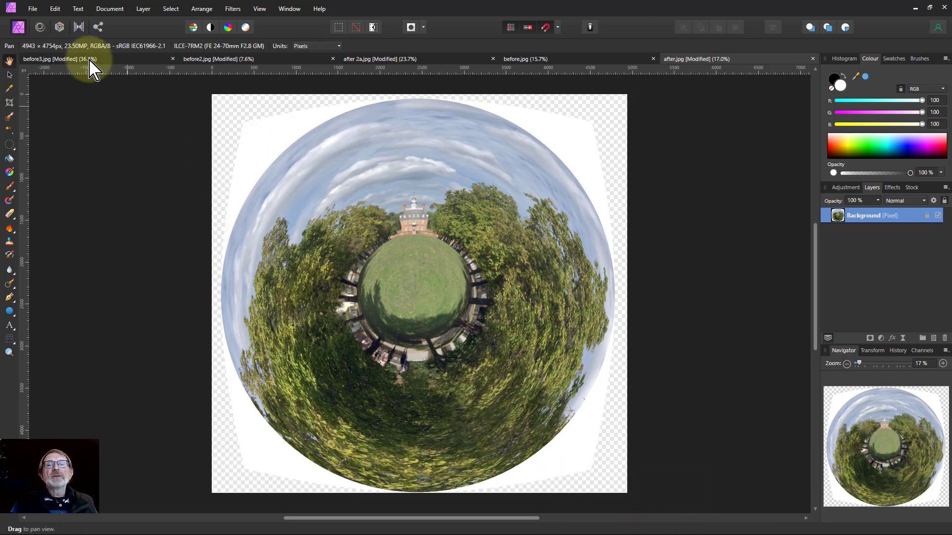
# - Apply Edit > Matte with custom white at 100% opacity to fill the transparent corners
pyautogui.click(55, 8)
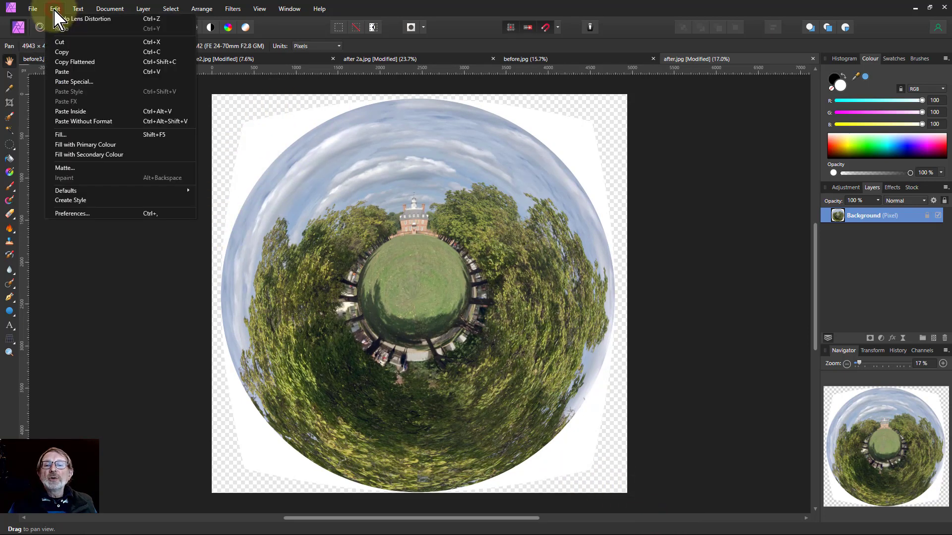
pyautogui.click(67, 167)
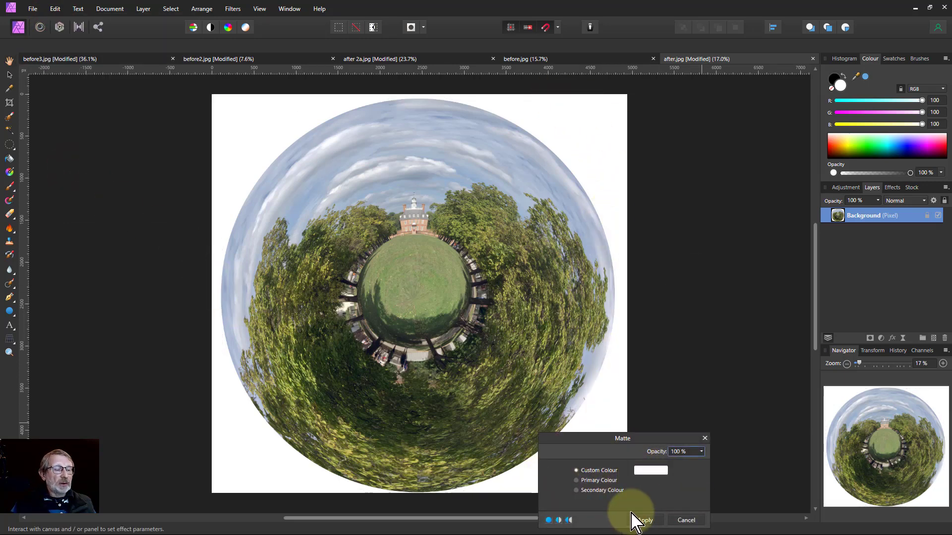
pyautogui.click(645, 520)
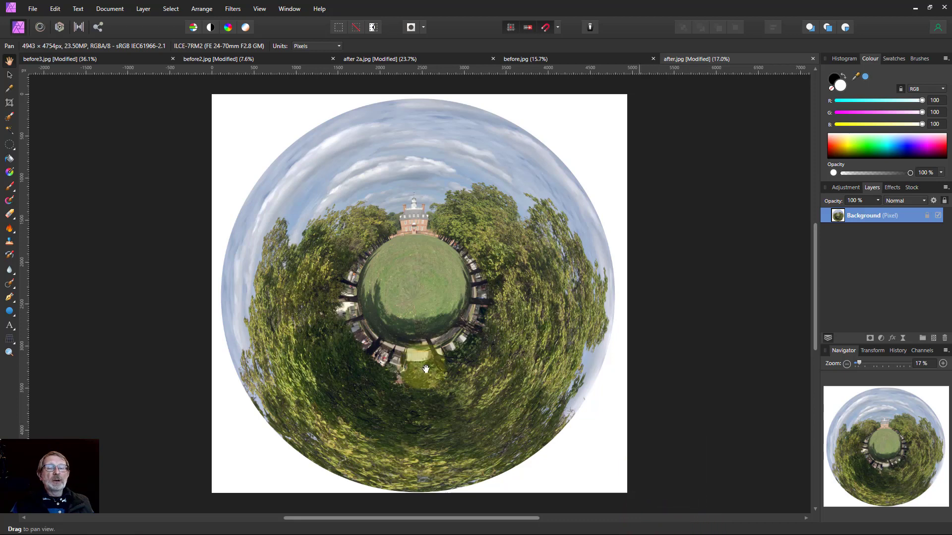